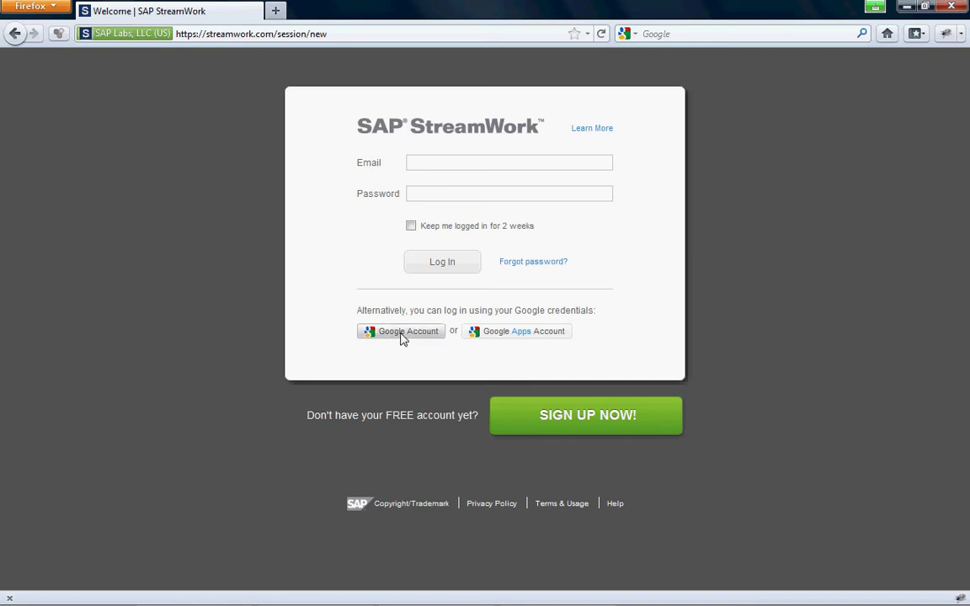
Step: Log in with a Google Account and create a new activity titled "Gravity Test" from the default Decision Activity - Basic template
click(402, 333)
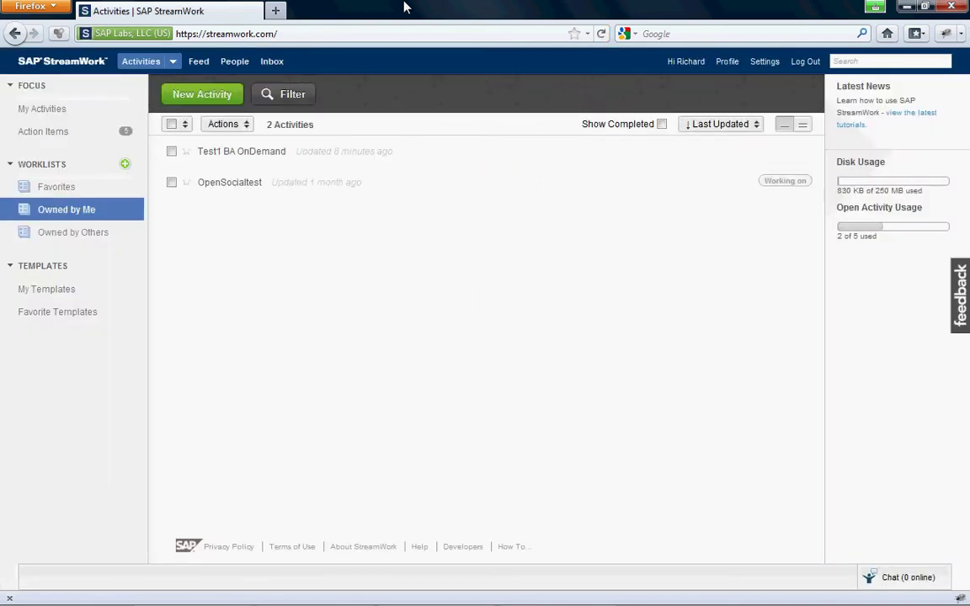
click(172, 85)
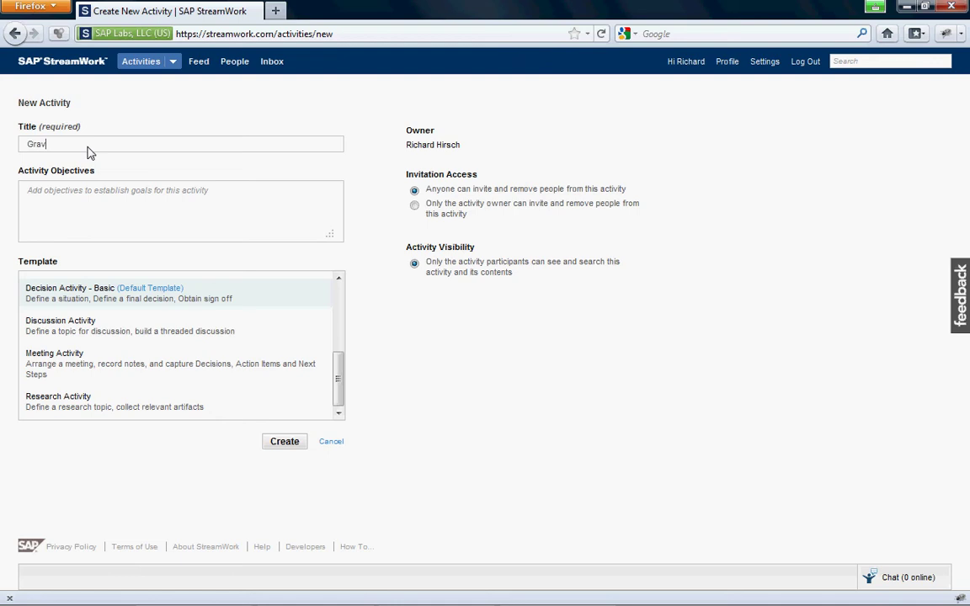
text(Gravity Test)
click(293, 441)
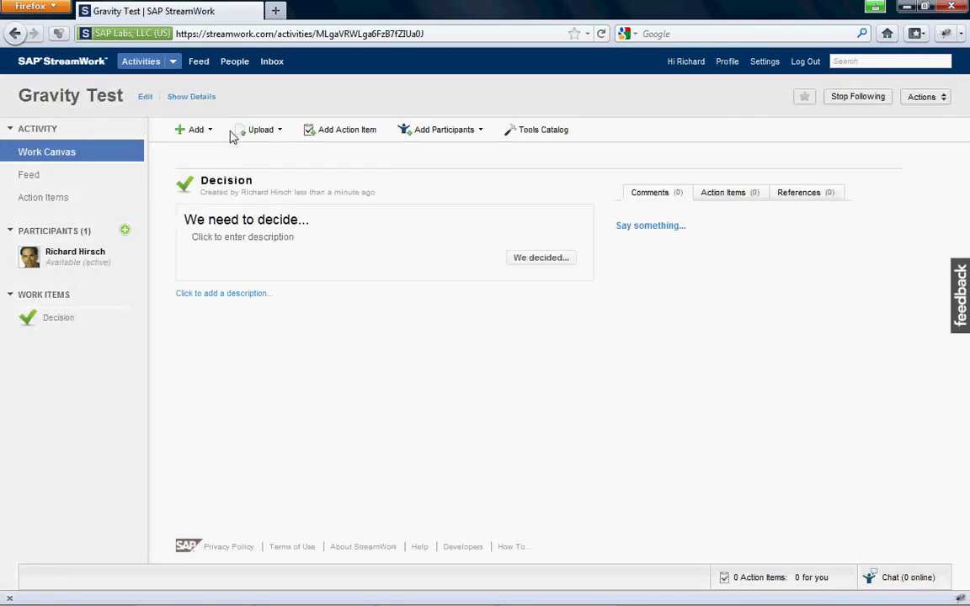
Step: Review the description of the Process Flow - Beta tool in the catalog's Beta category and add the tool to the activity
mouse_move(295, 221)
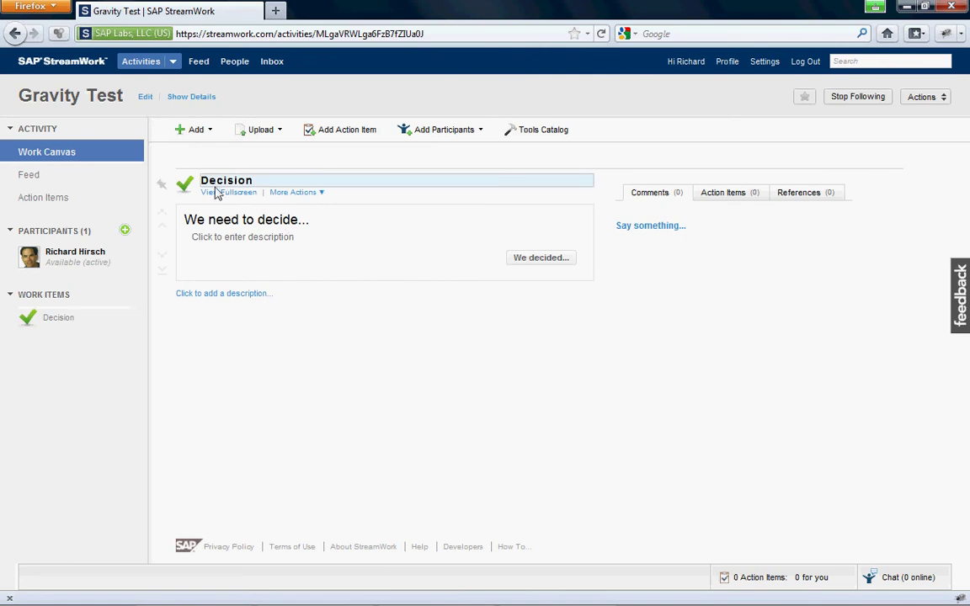
click(543, 132)
click(540, 168)
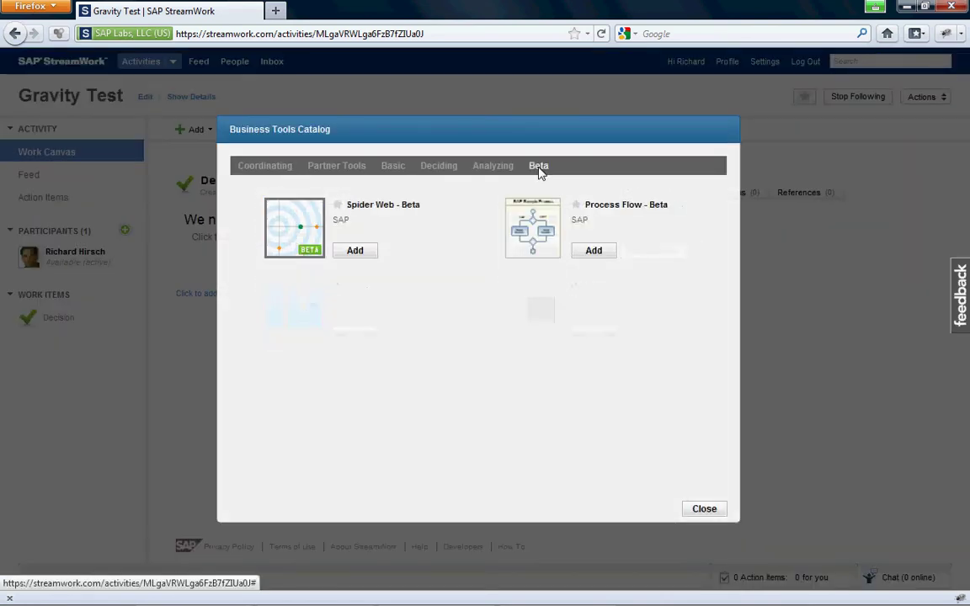
click(658, 211)
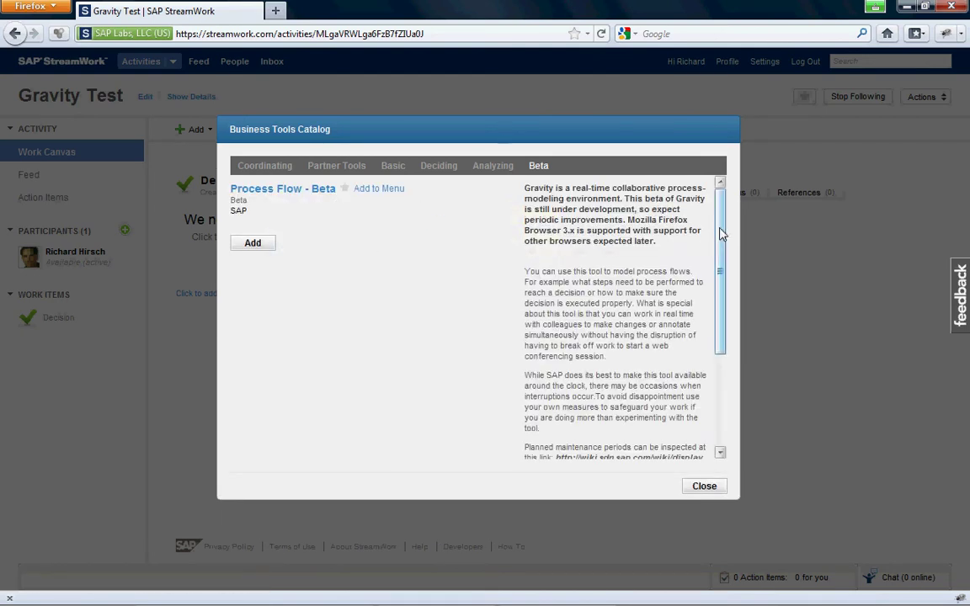
scroll(736, 362, down, 10)
scroll(736, 405, up, 4)
click(253, 246)
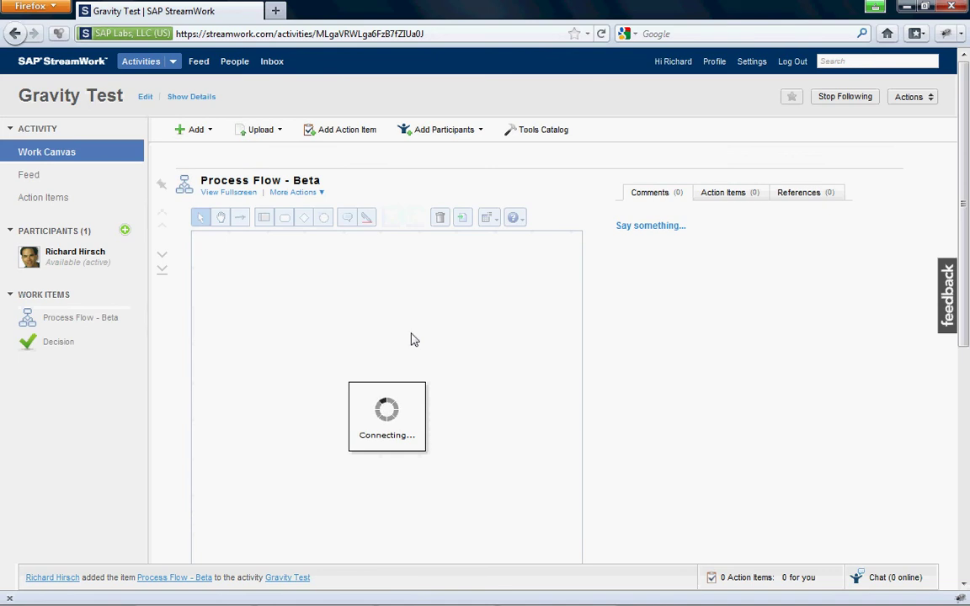
Step: Show the process flow in full screen and rename it "Lunch"
click(239, 195)
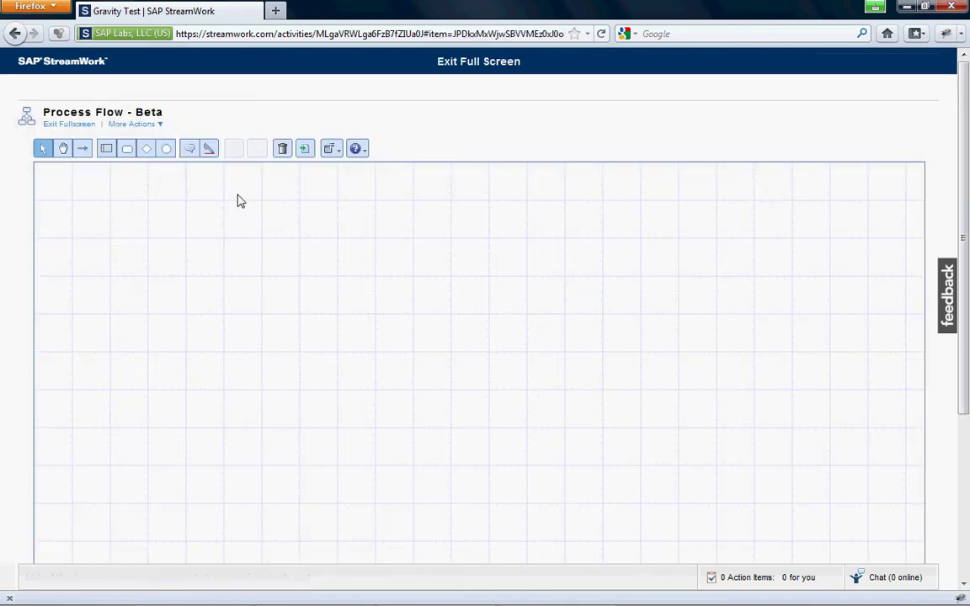
click(164, 116)
triple_click(140, 116)
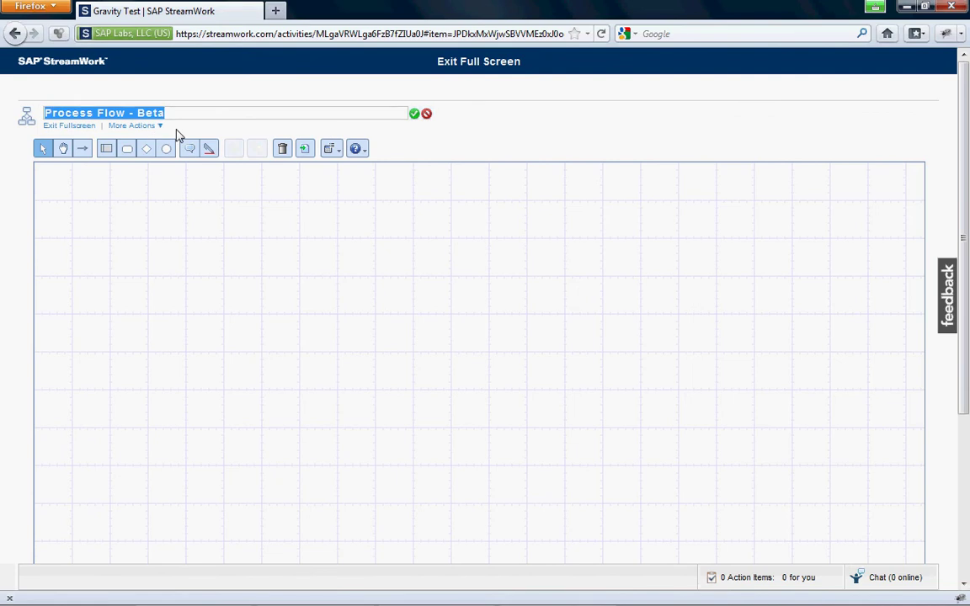
text(Lunch)
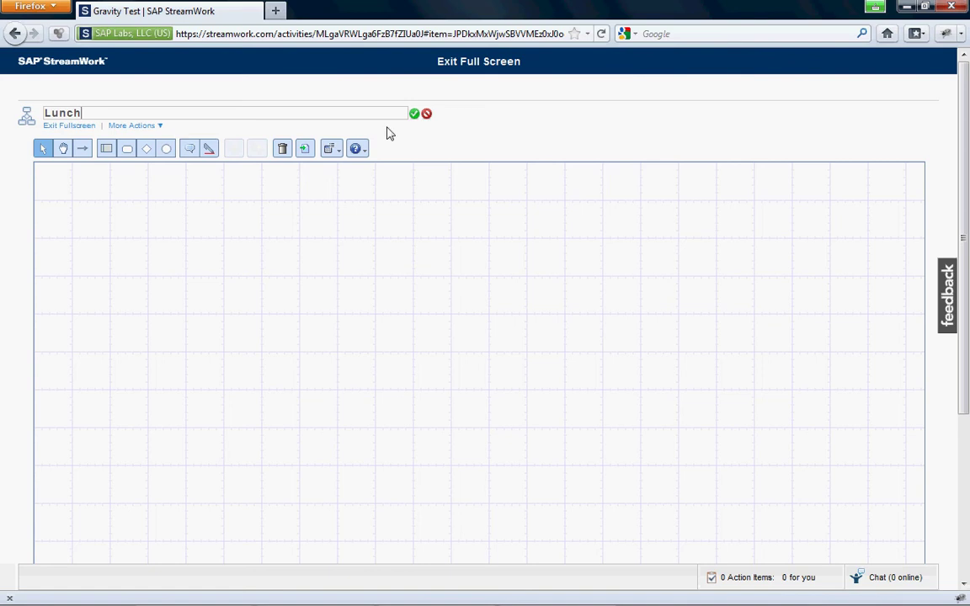
click(413, 113)
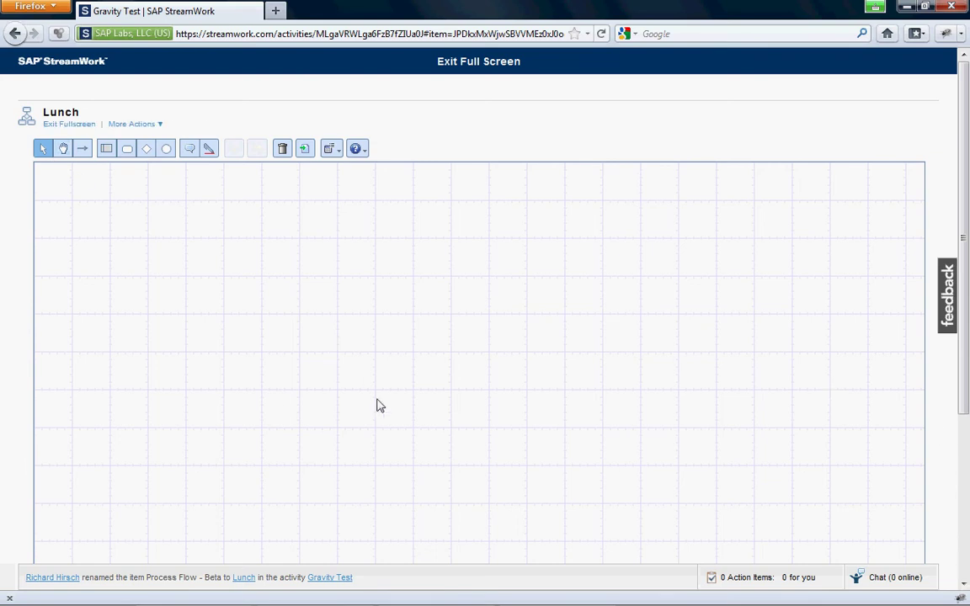
Step: Place a pool on the empty canvas and extend it with a second lane
scroll(376, 405, down, 3)
scroll(377, 405, up, 3)
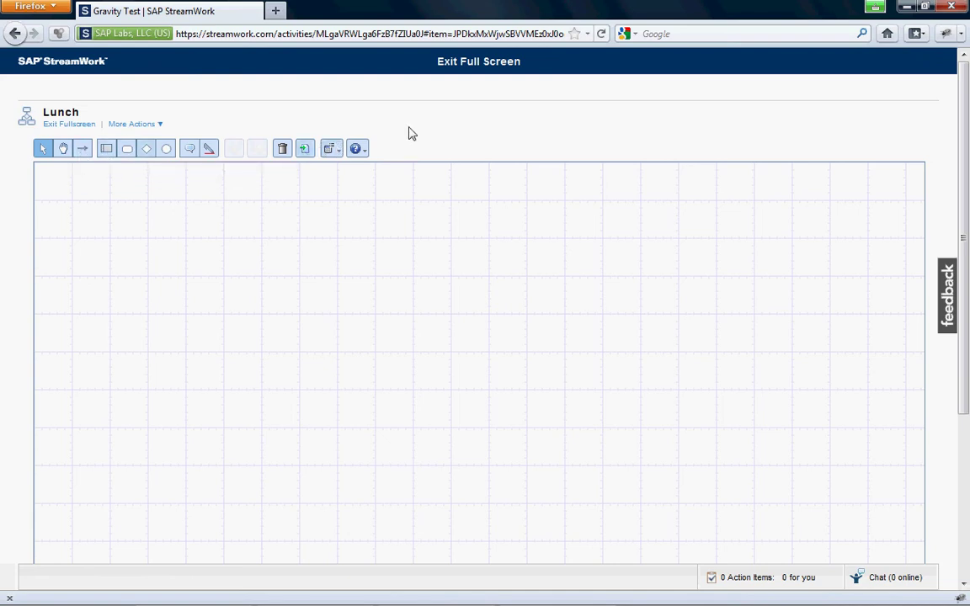
click(106, 149)
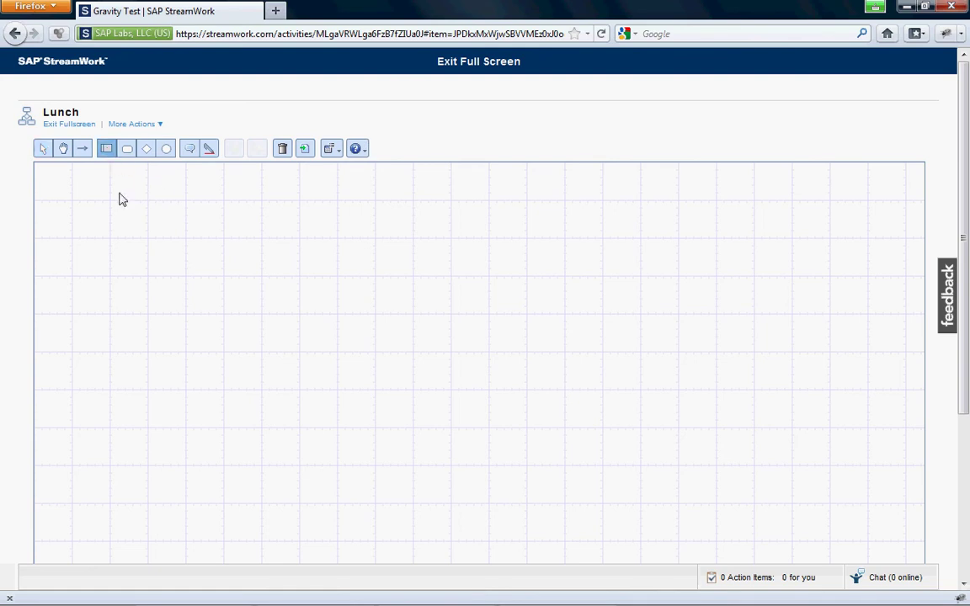
click(172, 279)
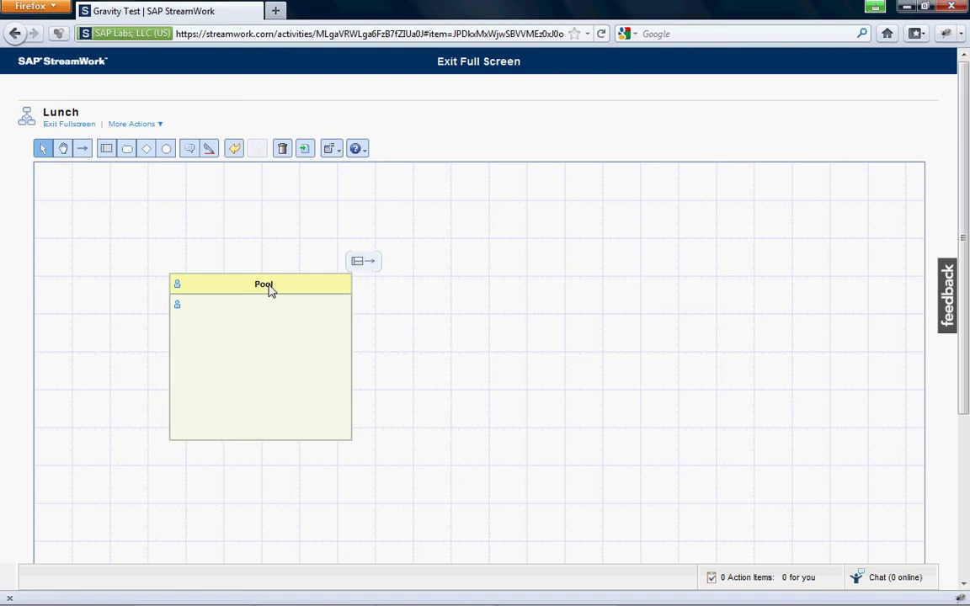
click(359, 264)
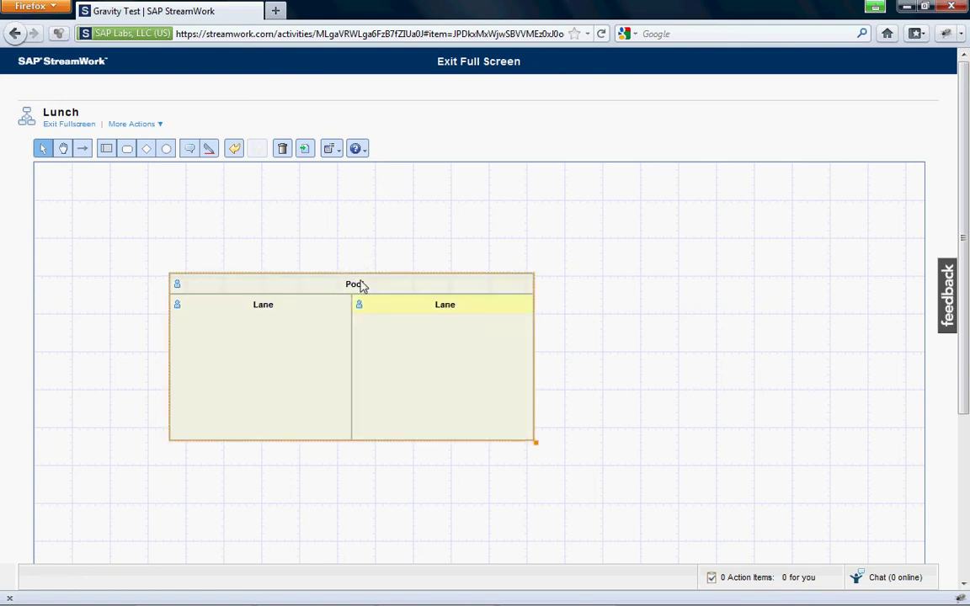
Step: Name the pool "MyCompany" and its first lane "Manager"
double_click(364, 286)
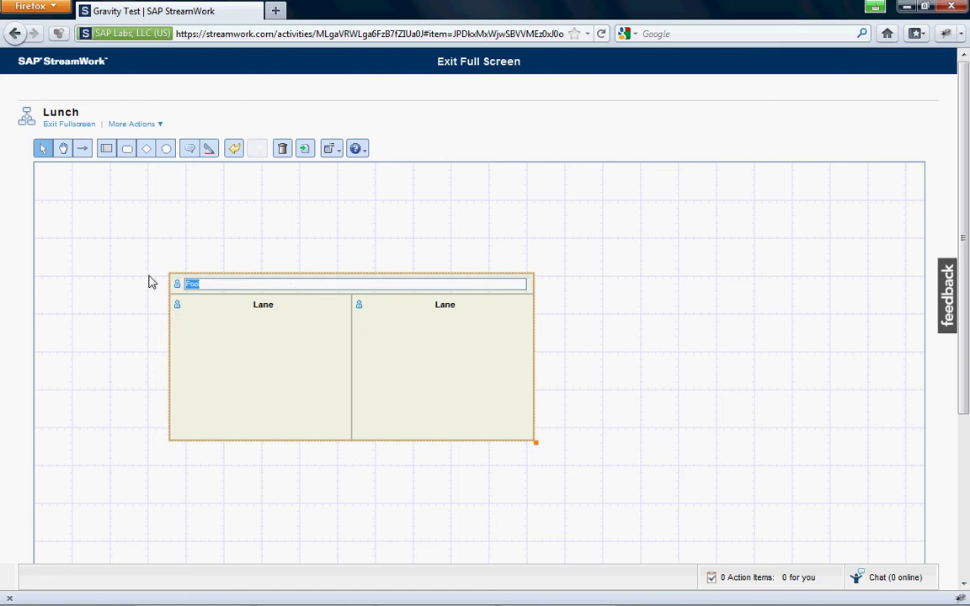
text(MyCompany)
click(264, 312)
click(265, 311)
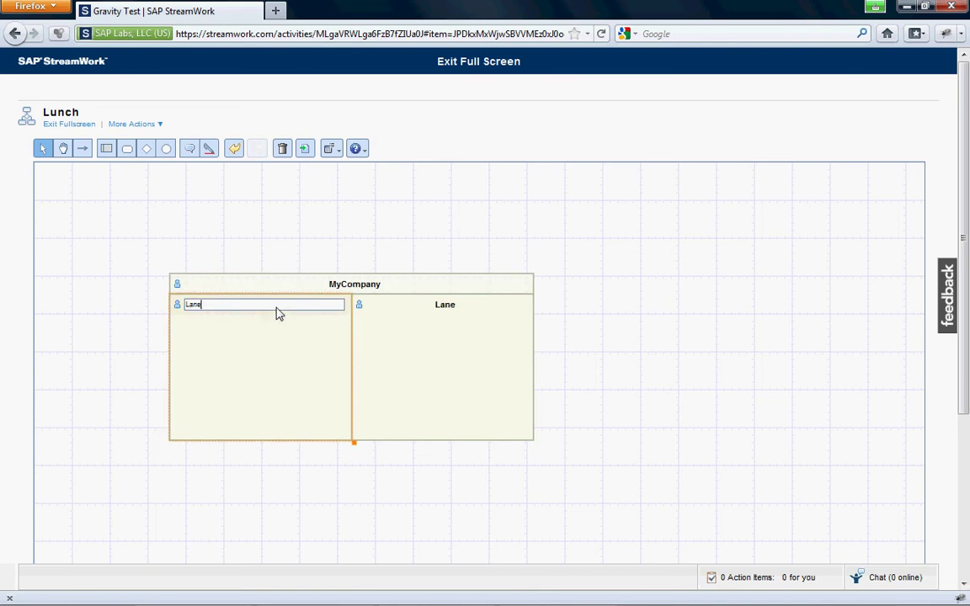
drag(206, 313, 180, 314)
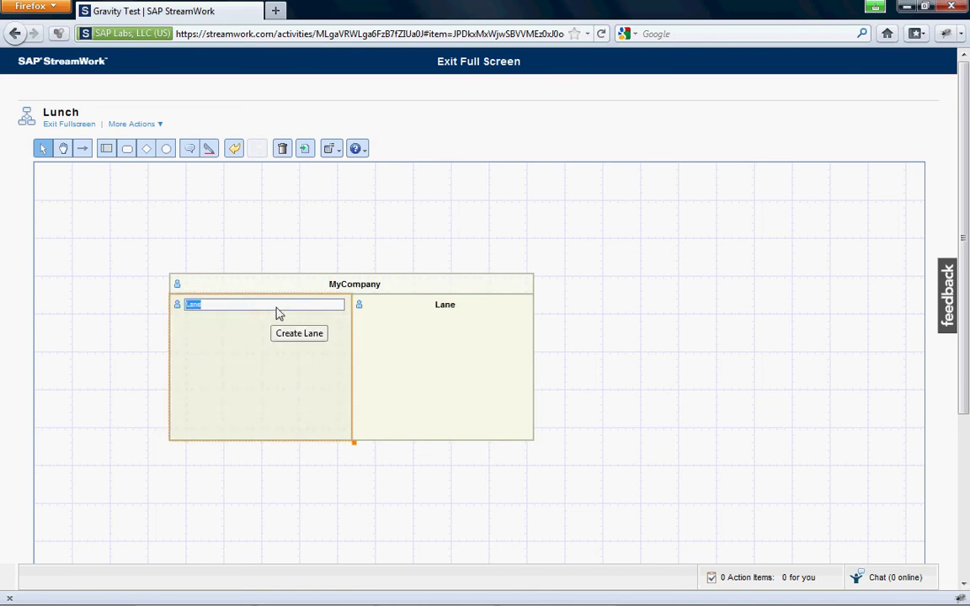
text(ma)
Step: Name the pool's second lane "Developer" and move the whole pool up and slightly to the left on the canvas
click(445, 310)
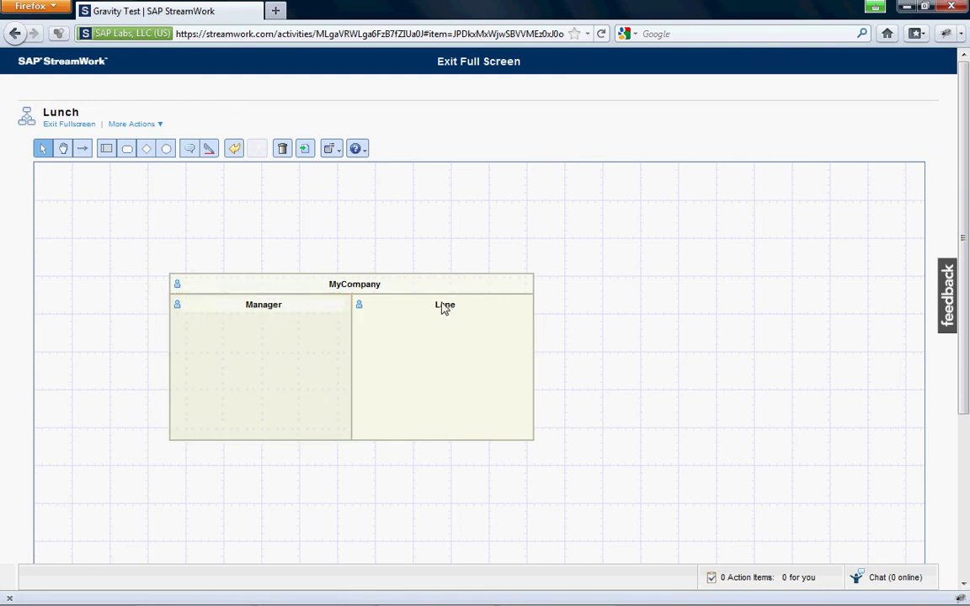
click(446, 310)
drag(357, 305, 396, 305)
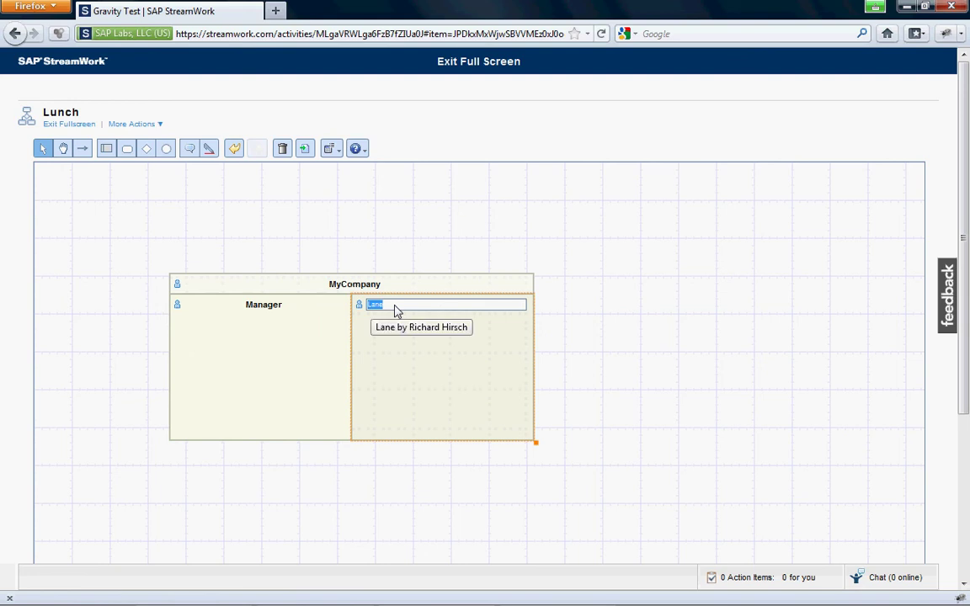
text(Debelop)
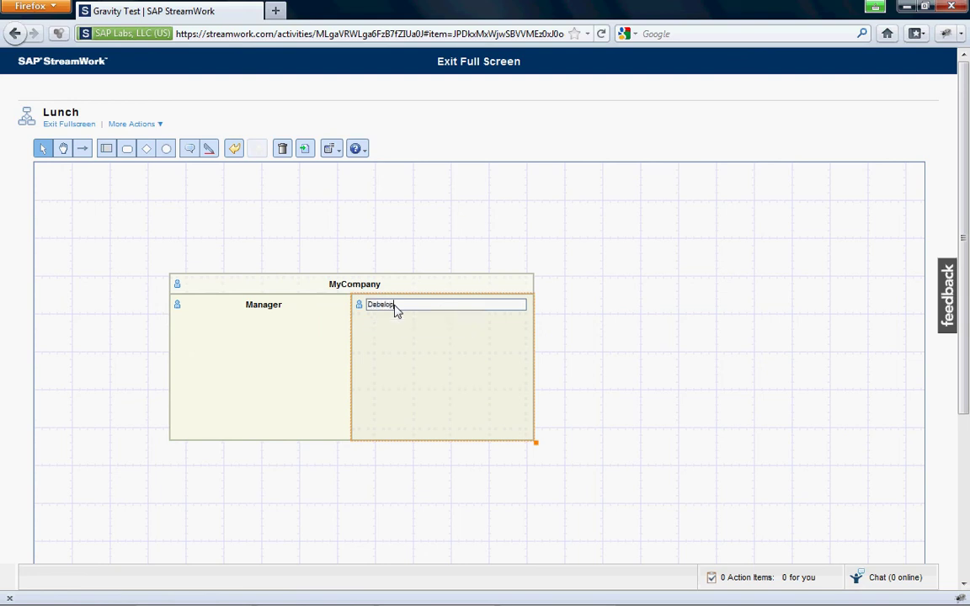
key(Left)
key(Left)
key(Left)
key(Left)
key(Left)
key(Left)
key(BackSpace)
text(v)
click(434, 206)
drag(437, 291, 396, 227)
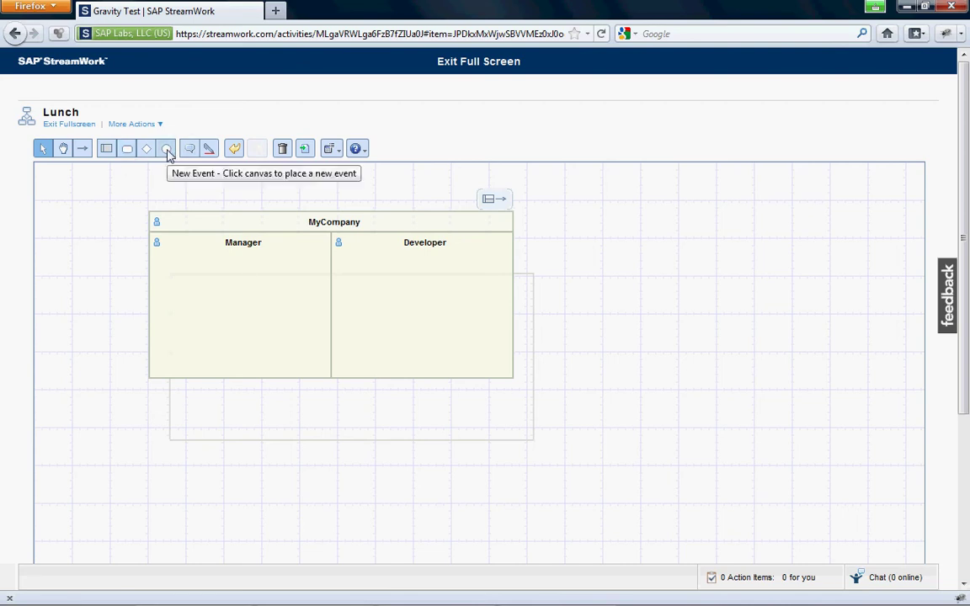
Step: Place a Start event in the Manager lane and add an abstract activity connected to it, below and to its right
click(168, 150)
click(198, 285)
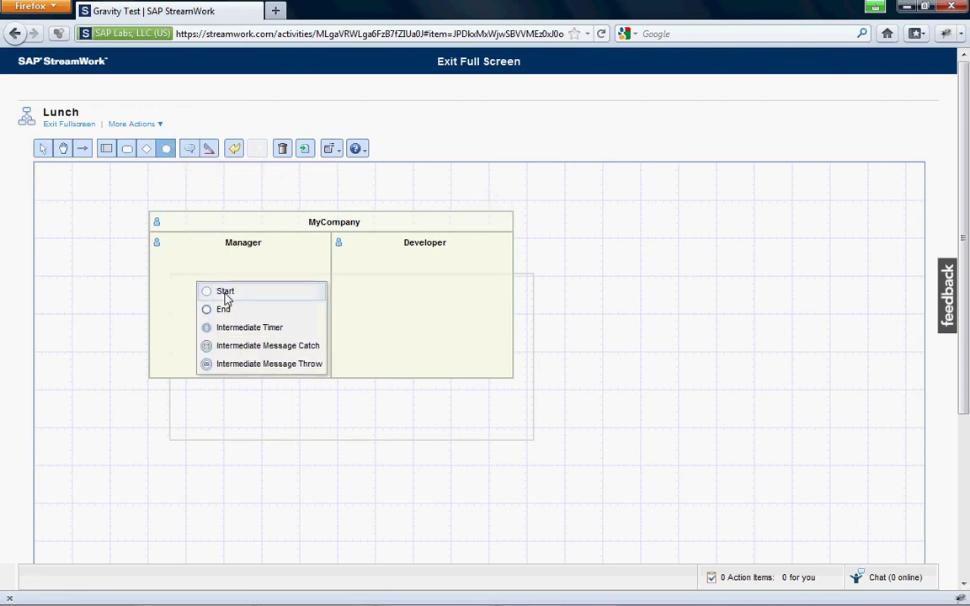
click(225, 292)
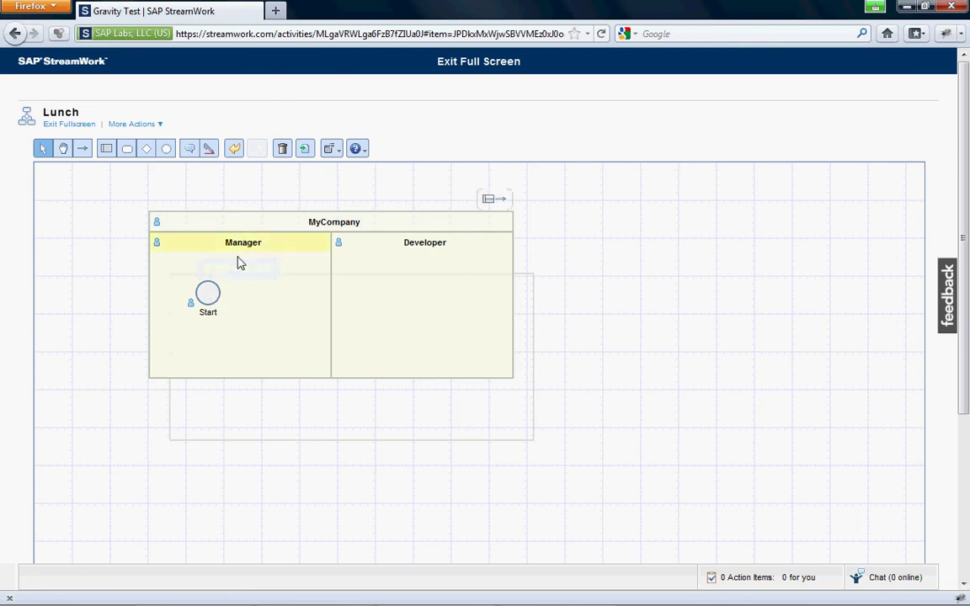
mouse_move(209, 288)
drag(215, 272, 248, 297)
click(278, 303)
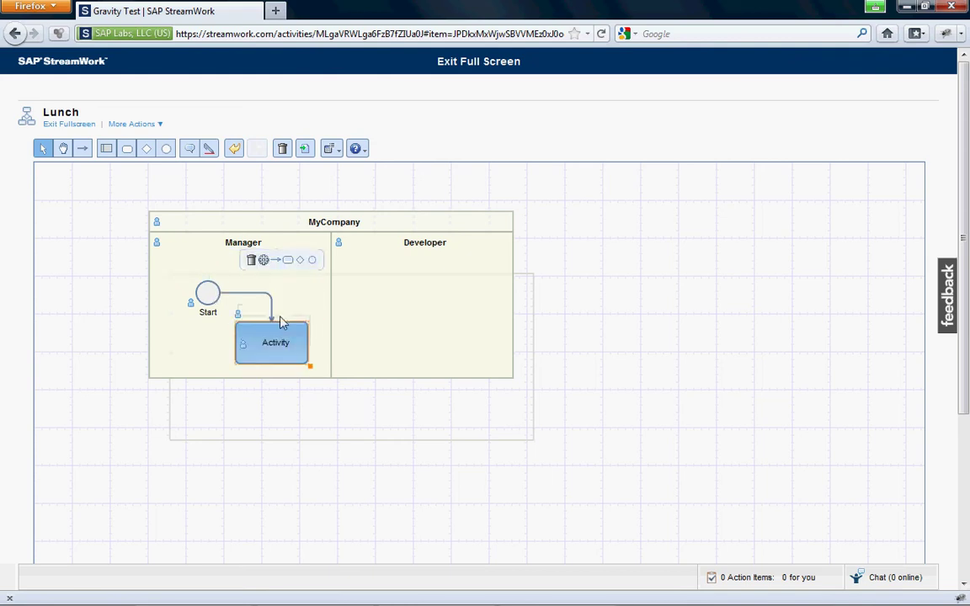
Step: Name the Manager lane's activity "Decide which cafe" and widen its box so the label fits on one line
double_click(277, 347)
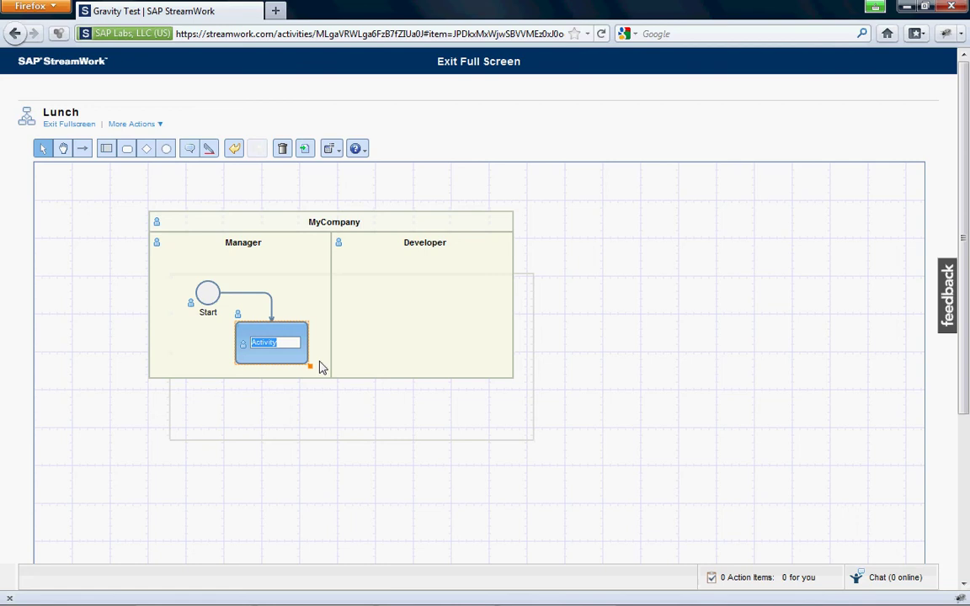
text(D)
text(ecide which restaura)
text(n)
click(281, 348)
text(coffe)
key(BackSpace)
key(BackSpace)
key(BackSpace)
text(afe)
click(284, 277)
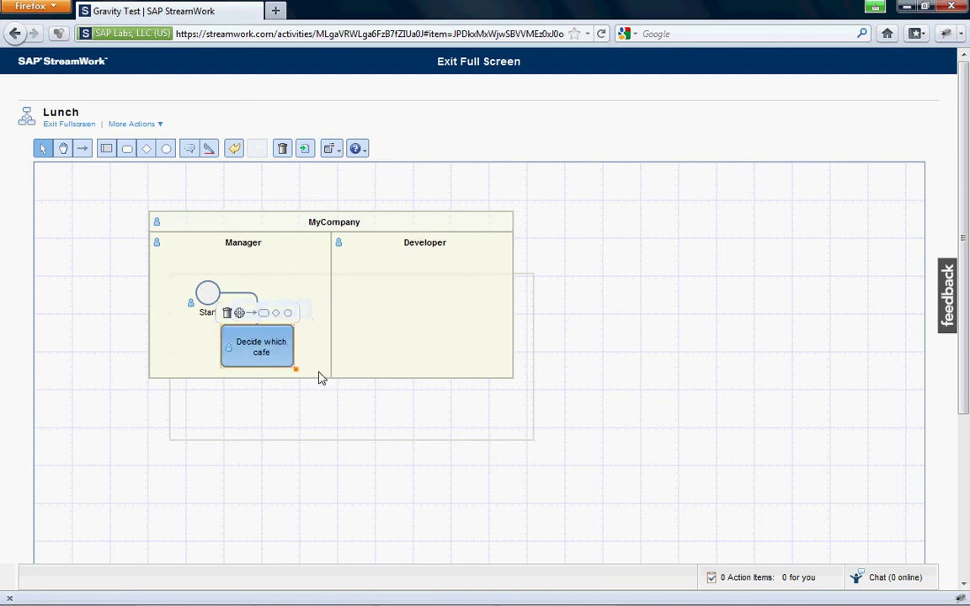
drag(299, 373, 318, 373)
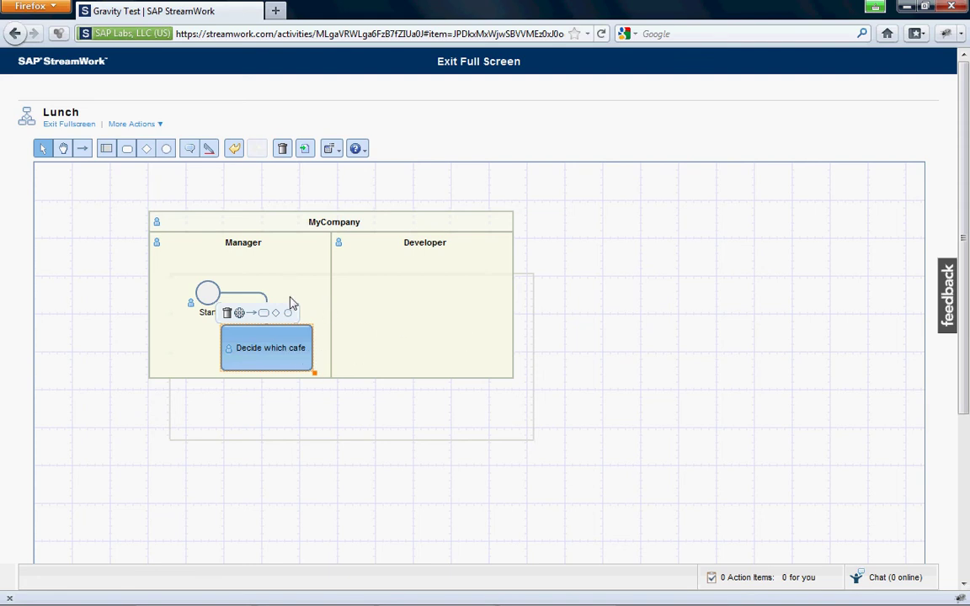
Step: Add a Human activity in the Developer lane connected from "Decide which cafe", and move it left toward the lane's middle
drag(269, 319, 431, 322)
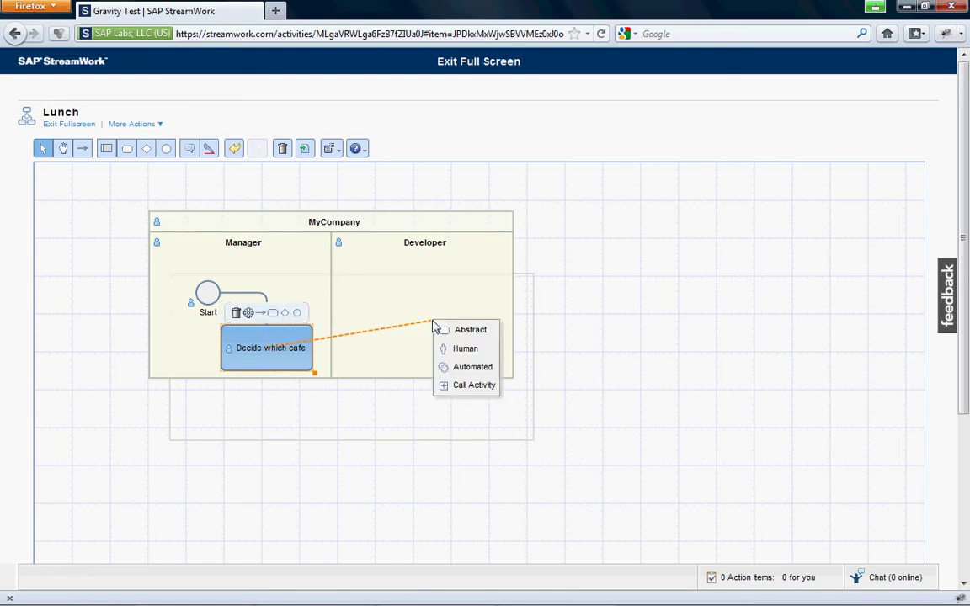
click(466, 349)
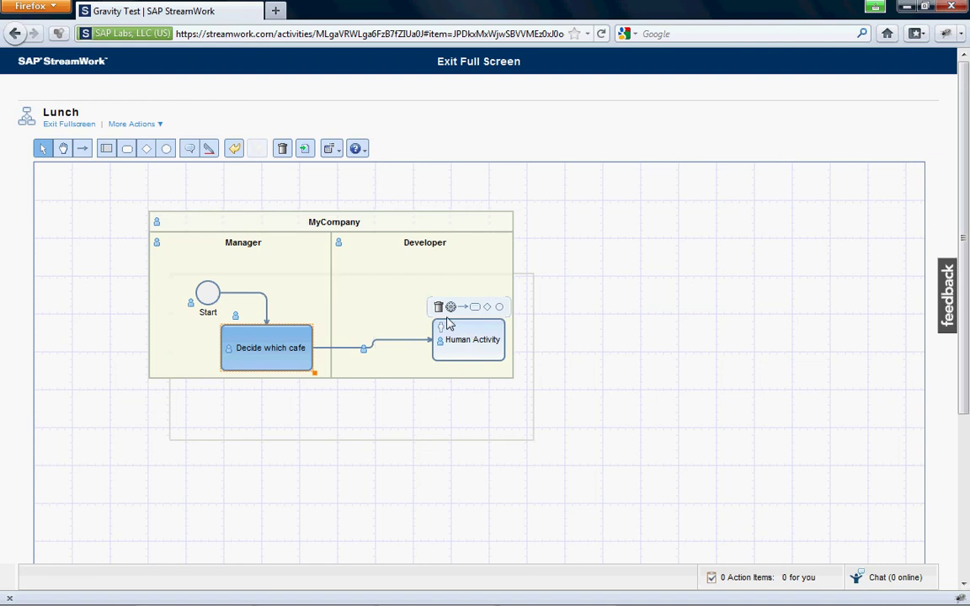
drag(452, 331, 420, 332)
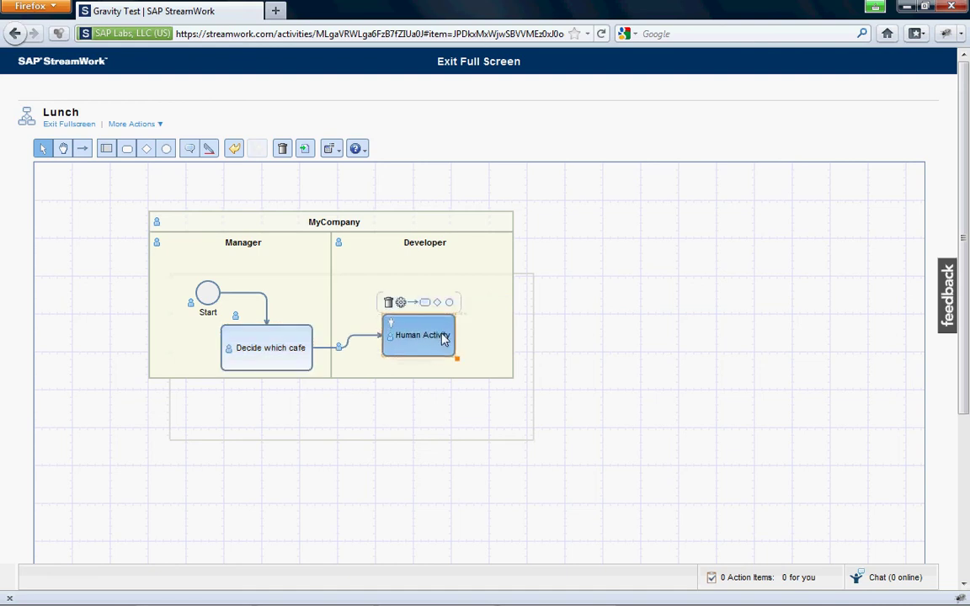
Step: Name the human activity in the Developer lane "Decide what to eat"
double_click(421, 341)
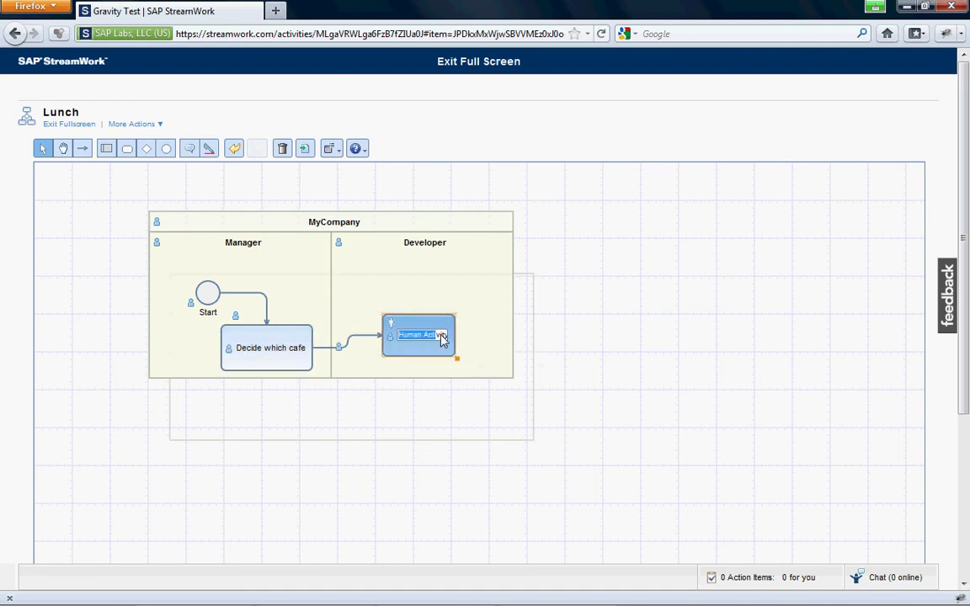
text(Decide what)
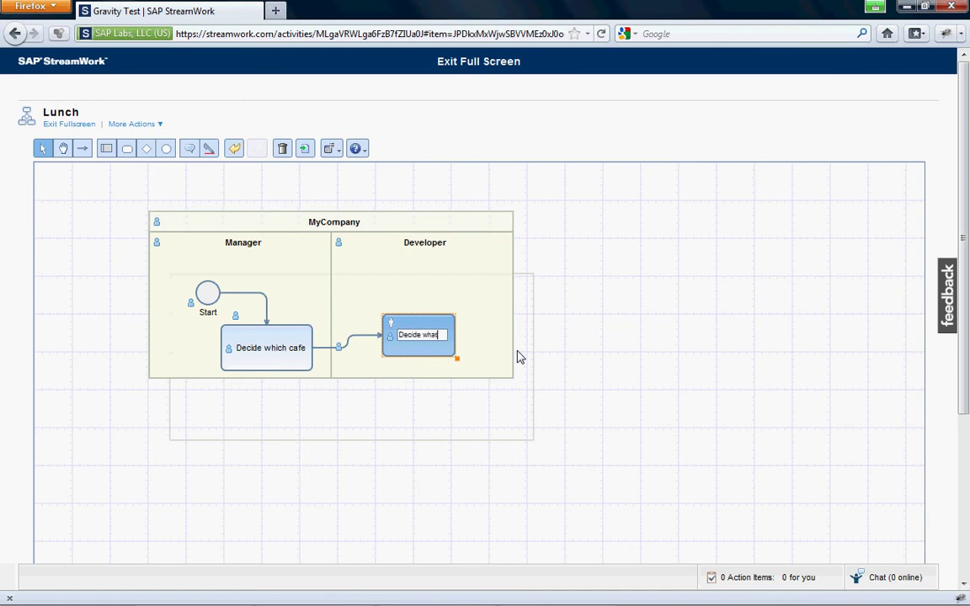
text( to eat)
click(483, 280)
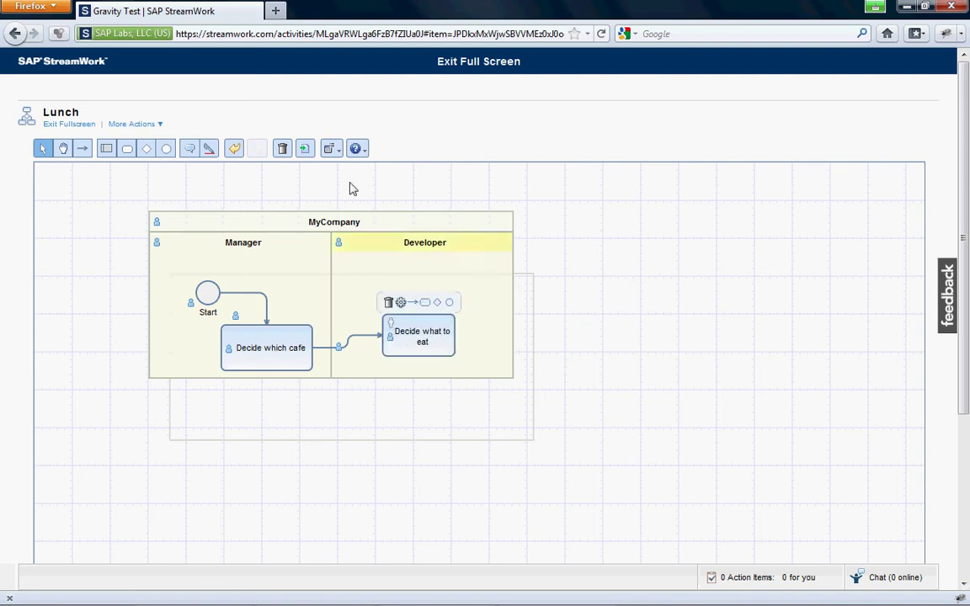
Step: Show the contributor list to see who worked on the diagram, and hide it again
click(338, 151)
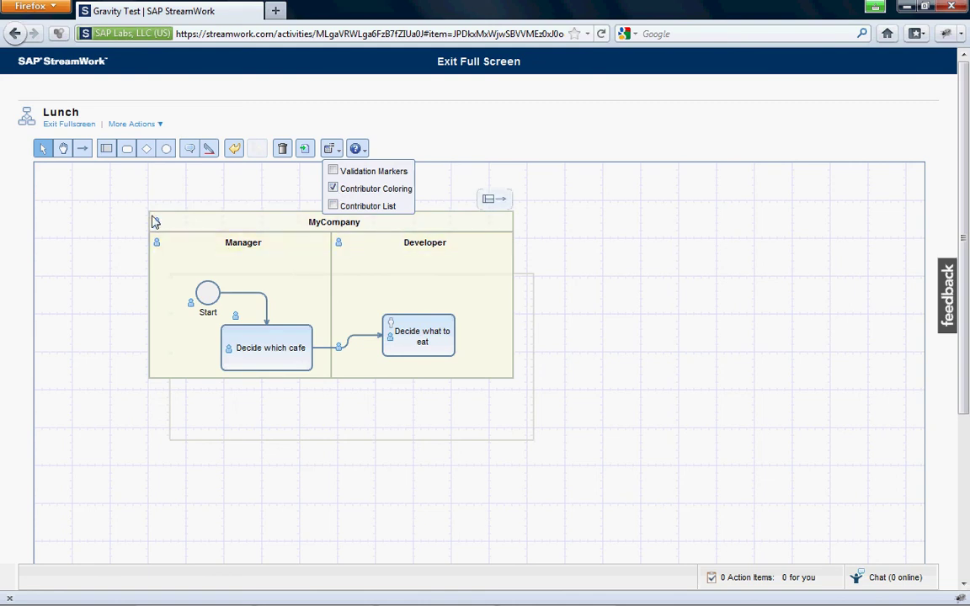
mouse_move(265, 338)
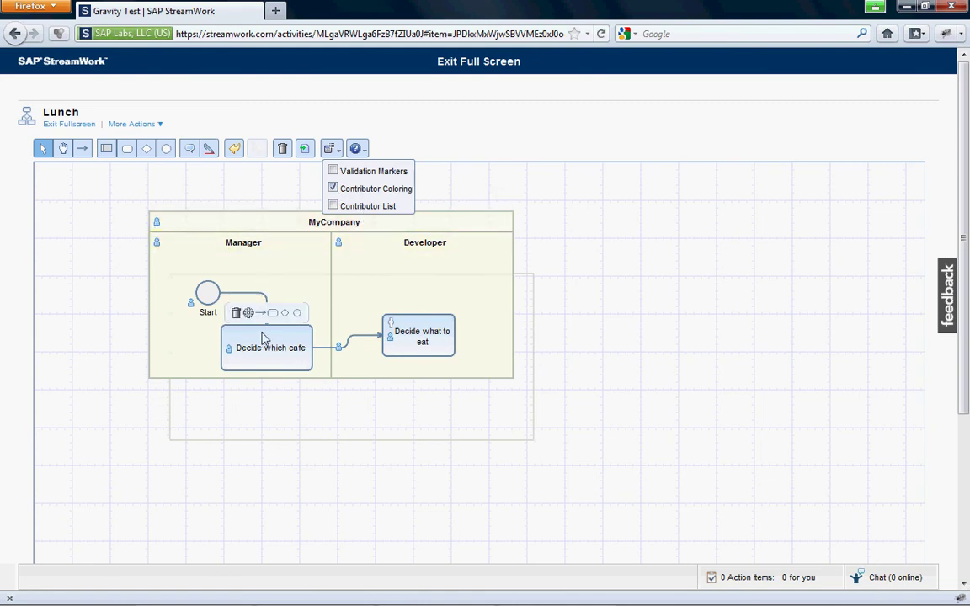
mouse_move(430, 327)
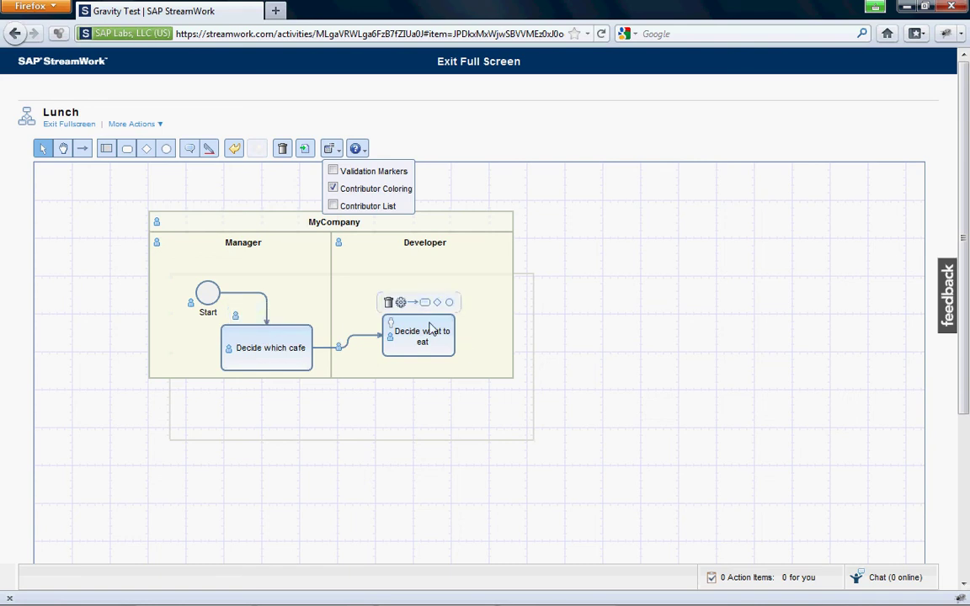
click(333, 207)
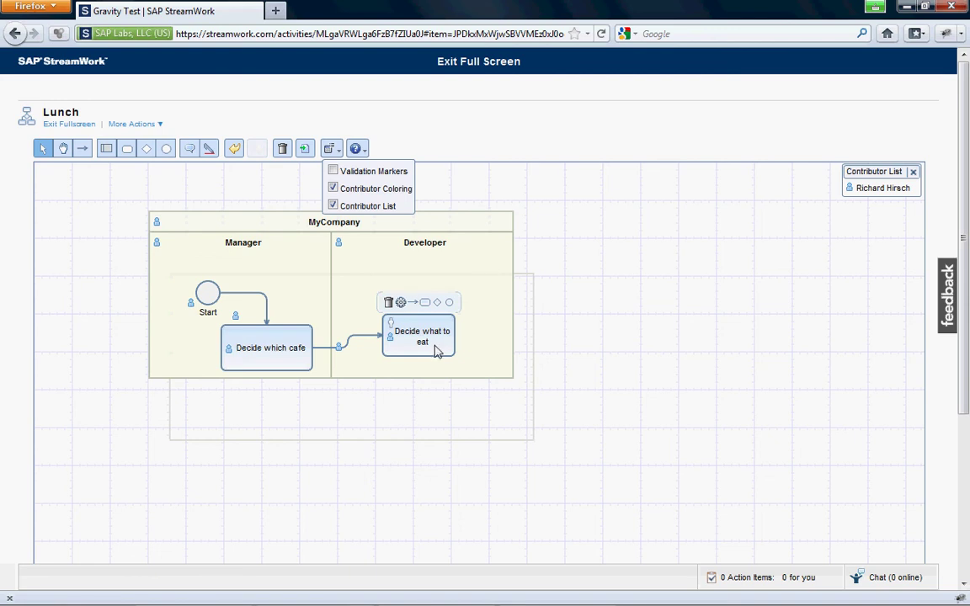
click(396, 319)
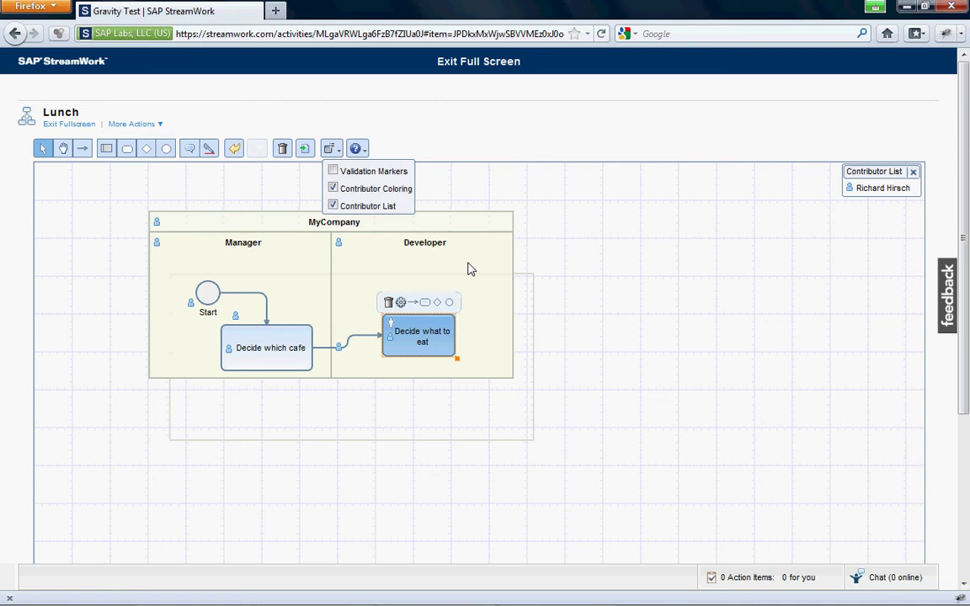
click(334, 206)
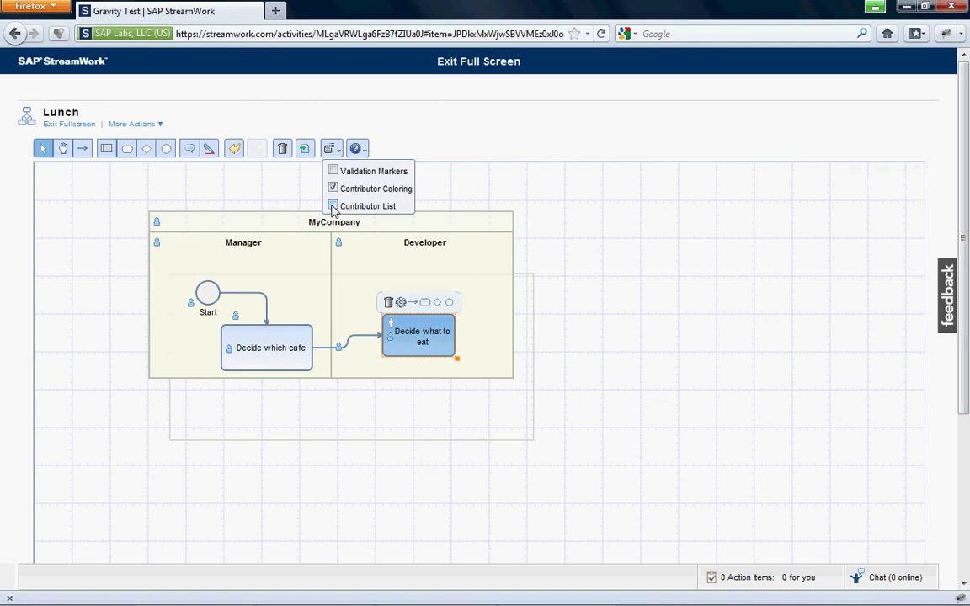
click(330, 149)
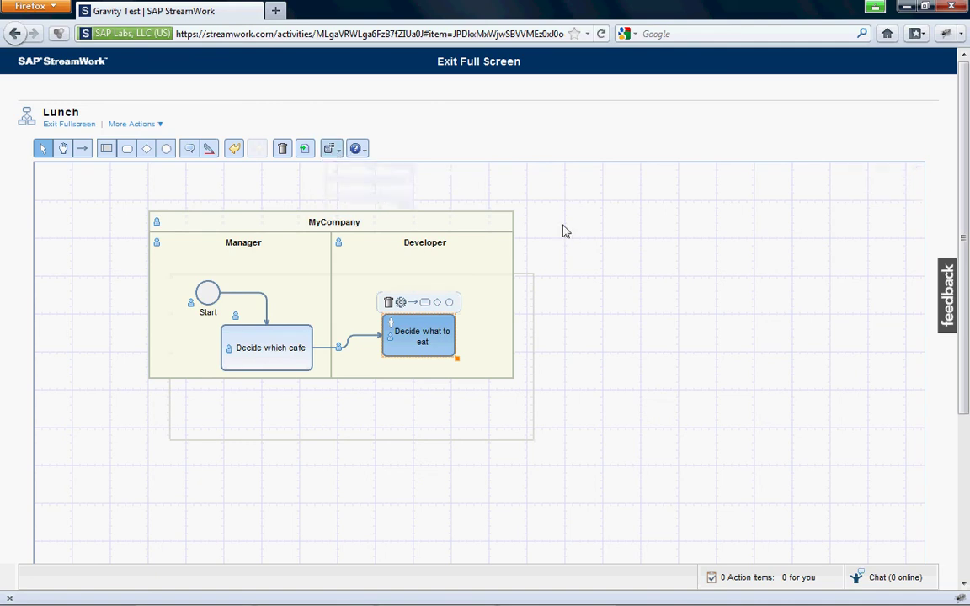
Step: Add an Automated activity connected from "Decide what to eat", directly below it
click(519, 354)
click(438, 352)
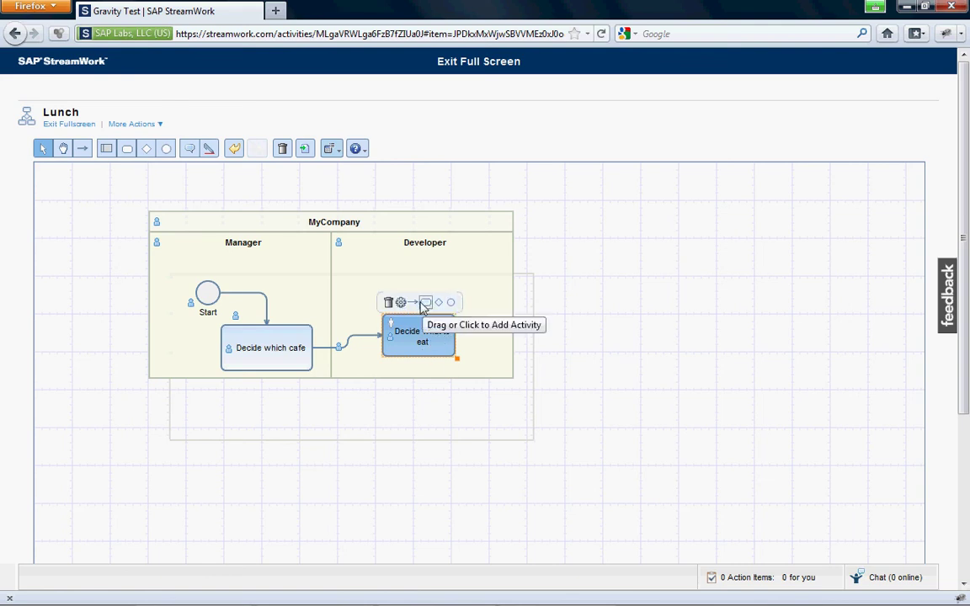
drag(427, 310, 428, 396)
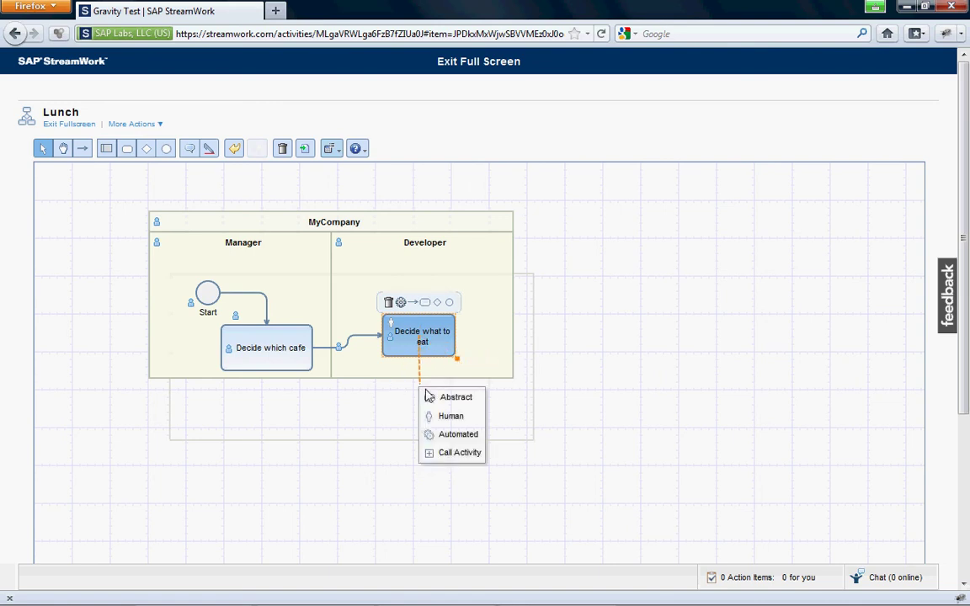
click(448, 435)
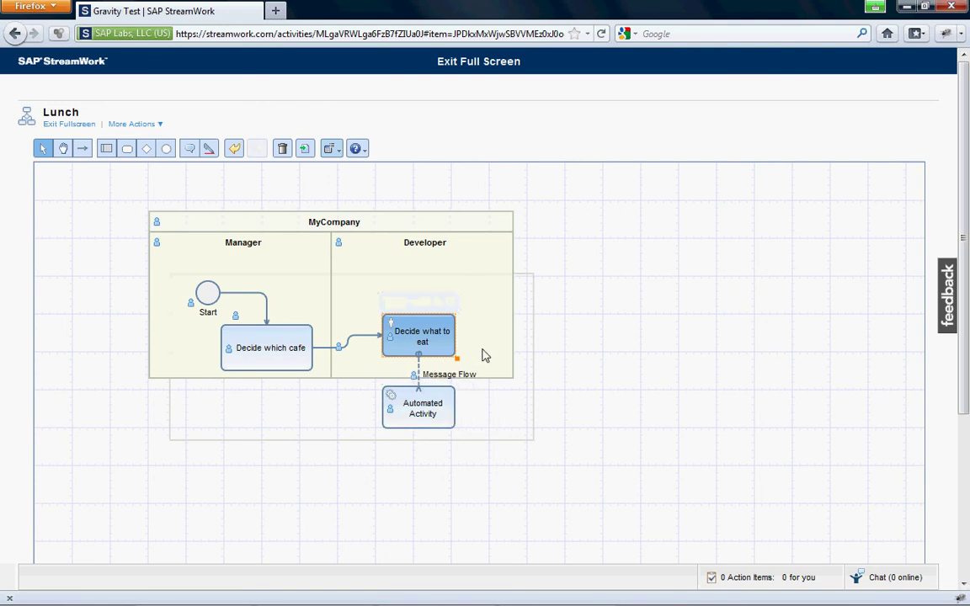
Step: Try to fit the automated activity inside the Developer lane, shifting "Decide what to eat" up to make room
click(429, 409)
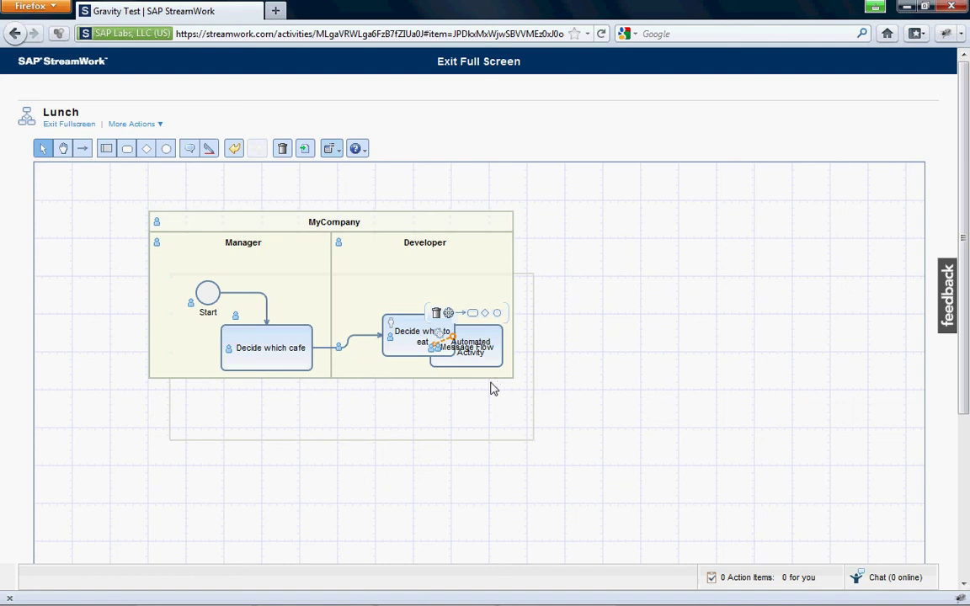
click(490, 363)
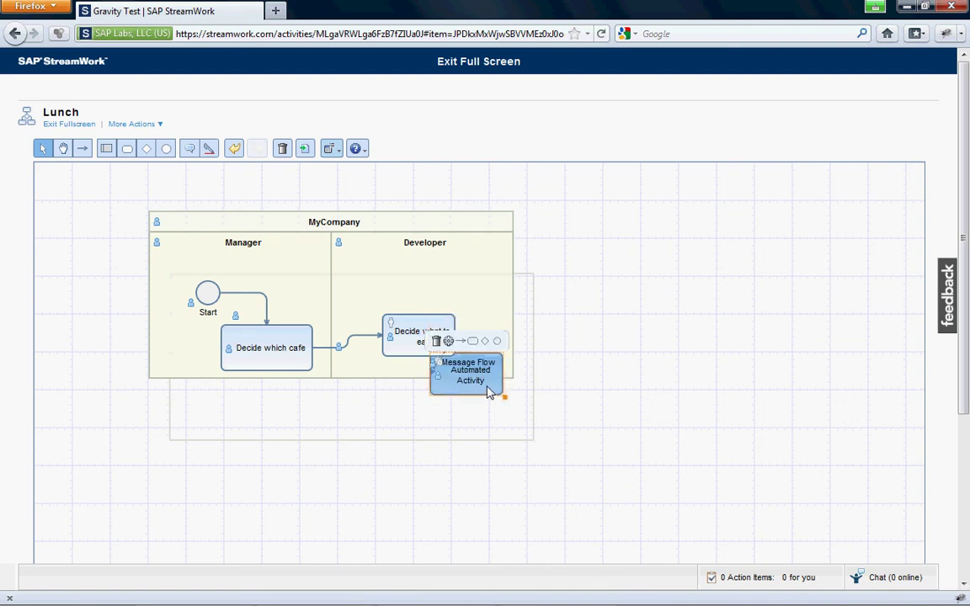
drag(489, 392, 486, 416)
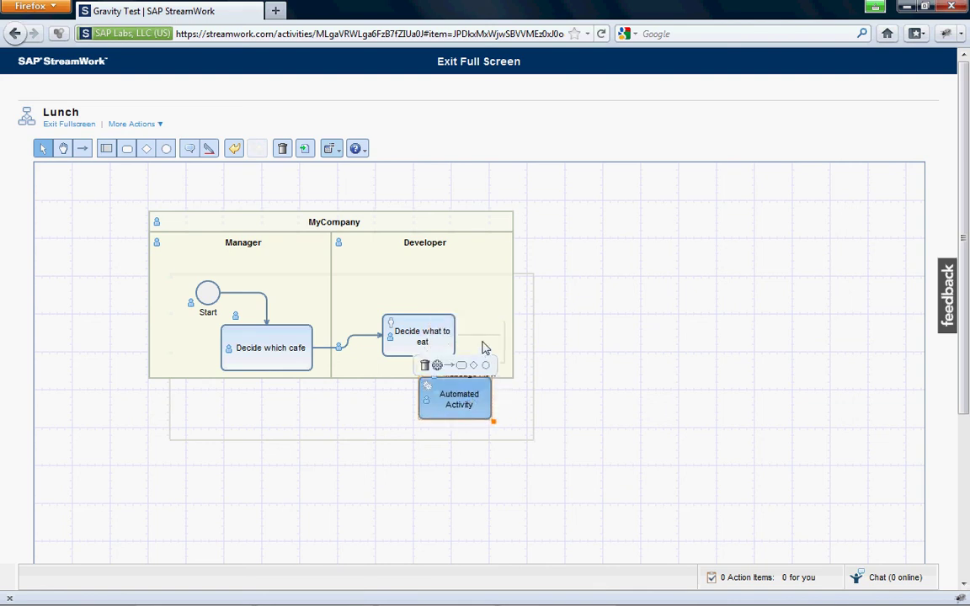
click(391, 324)
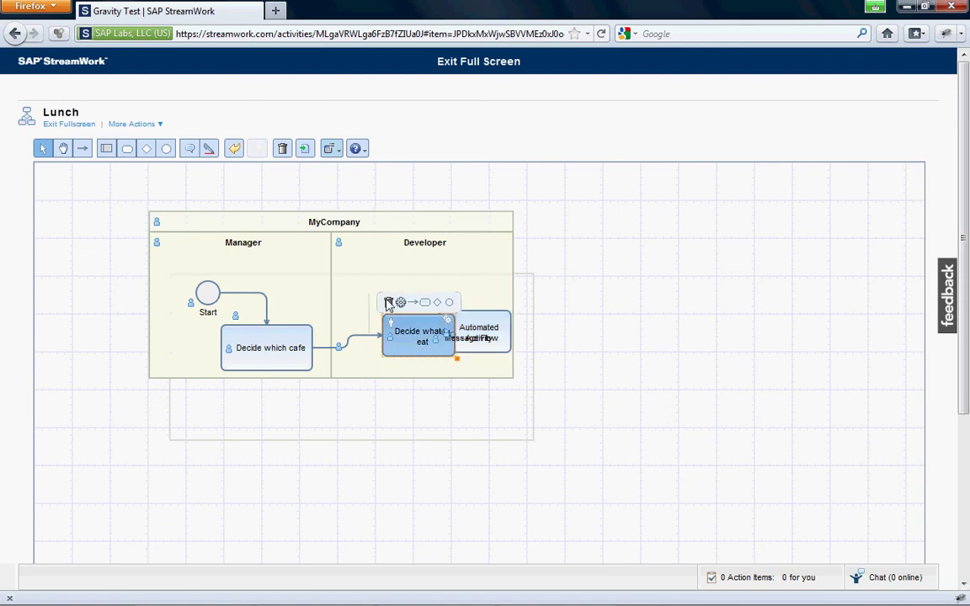
drag(388, 305, 352, 248)
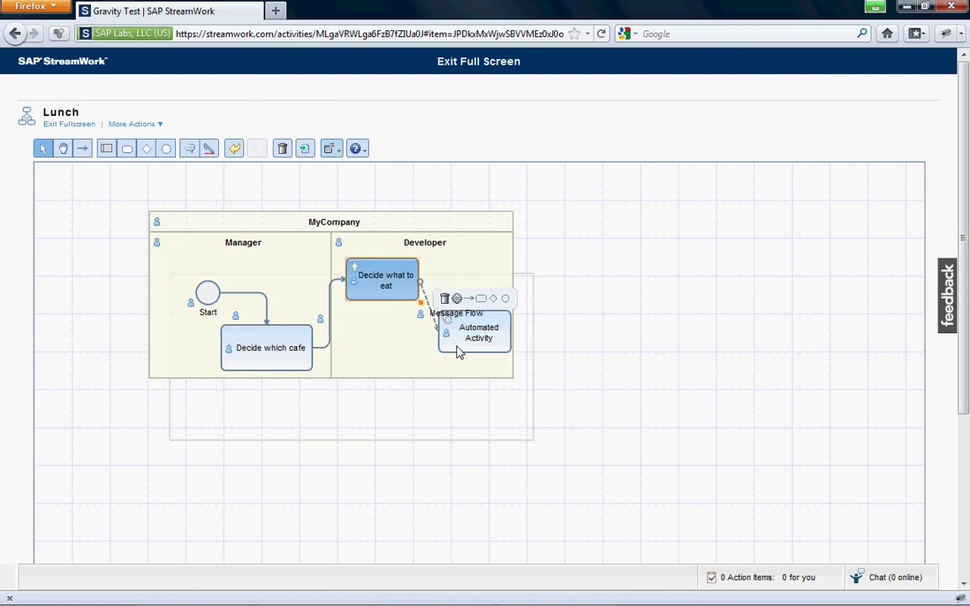
drag(459, 352, 455, 361)
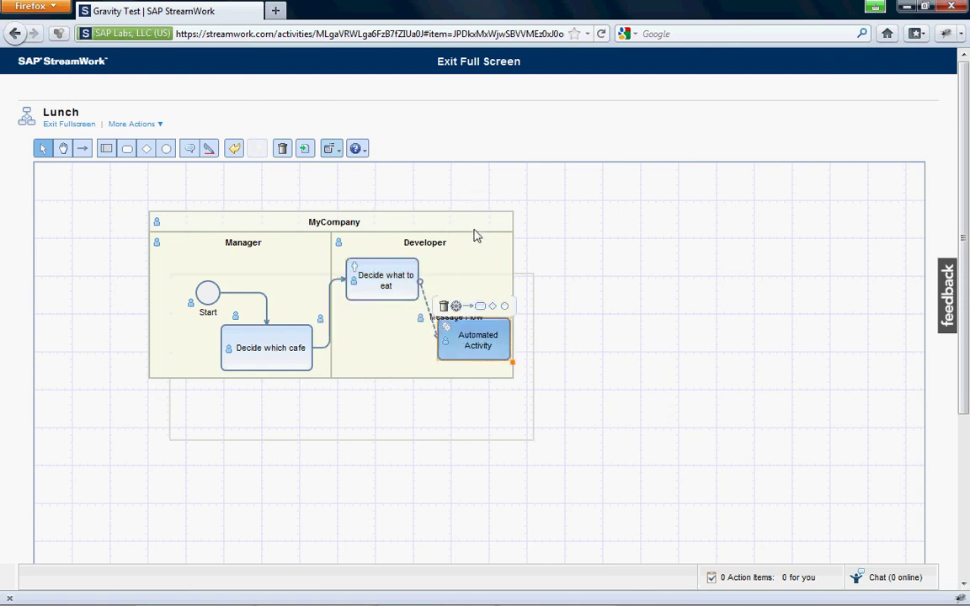
Step: Extend the MyCompany pool well downward and place the automated activity below "Decide what to eat" within the Developer lane
drag(513, 377, 515, 384)
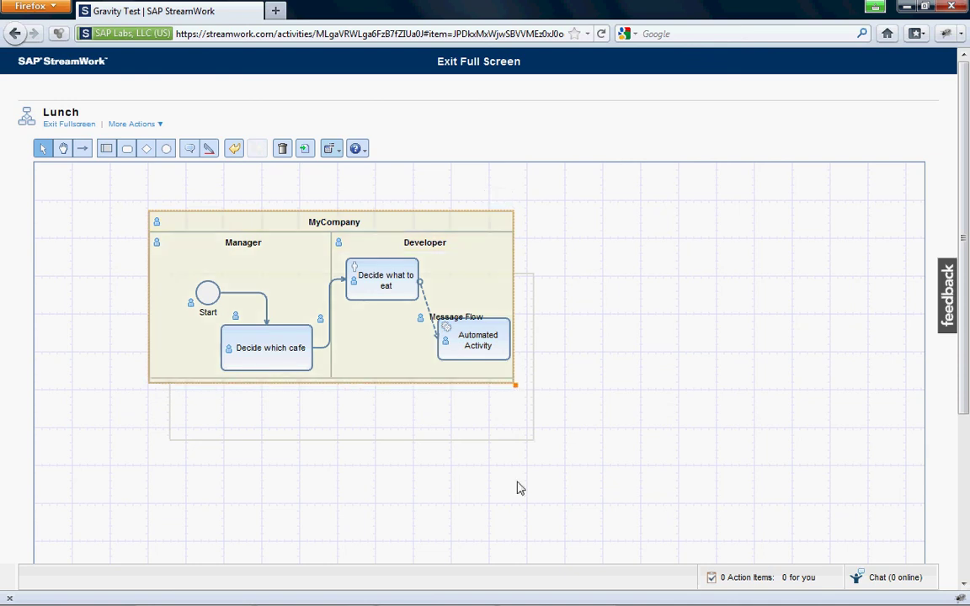
drag(520, 489, 517, 547)
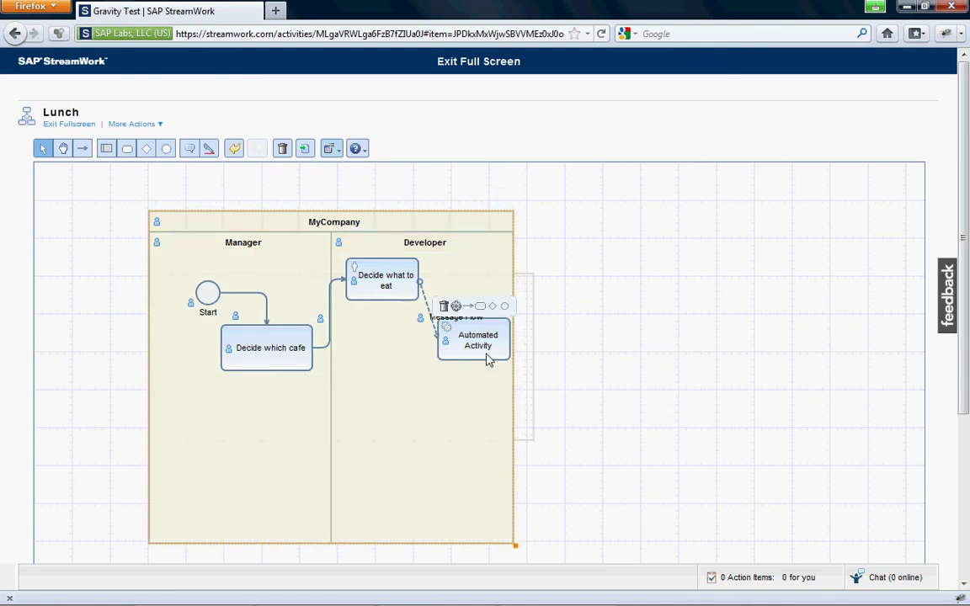
drag(487, 361, 411, 438)
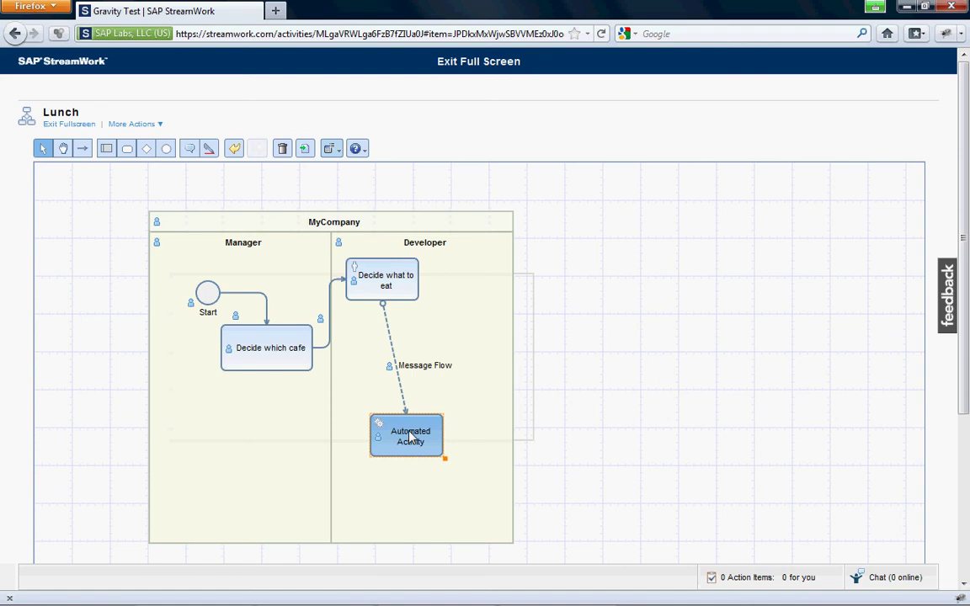
drag(372, 275, 393, 317)
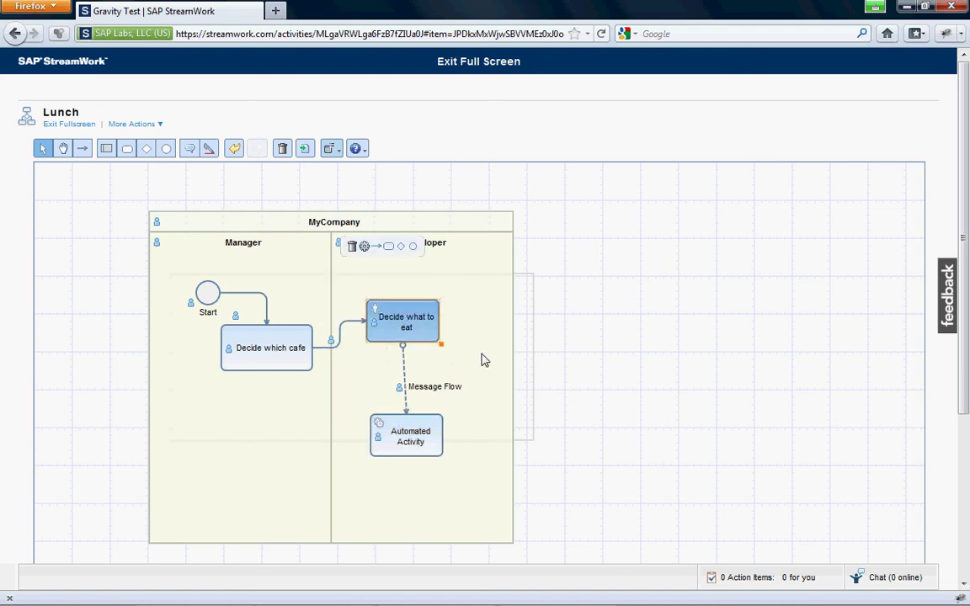
click(435, 390)
click(411, 430)
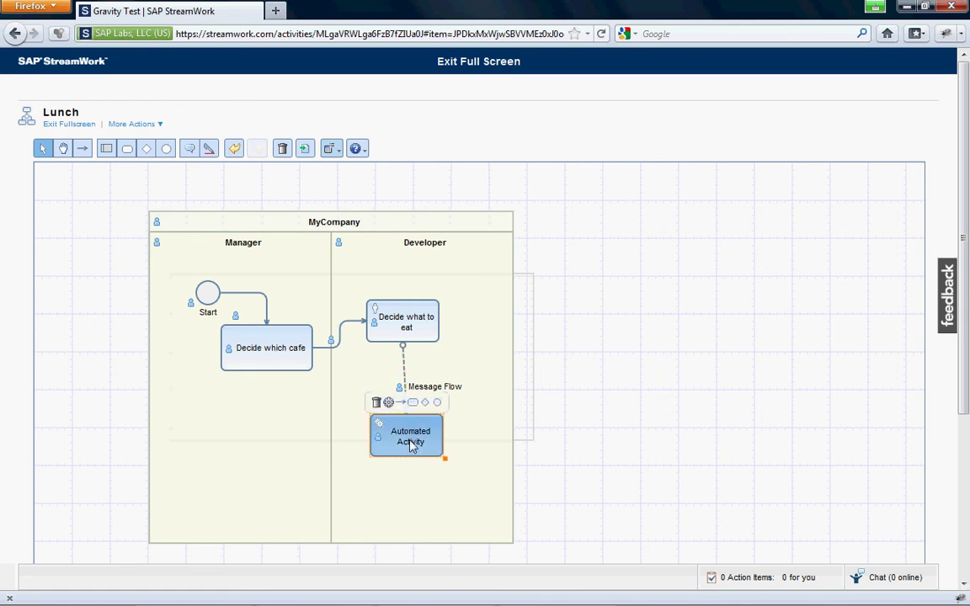
click(414, 450)
click(417, 449)
double_click(401, 427)
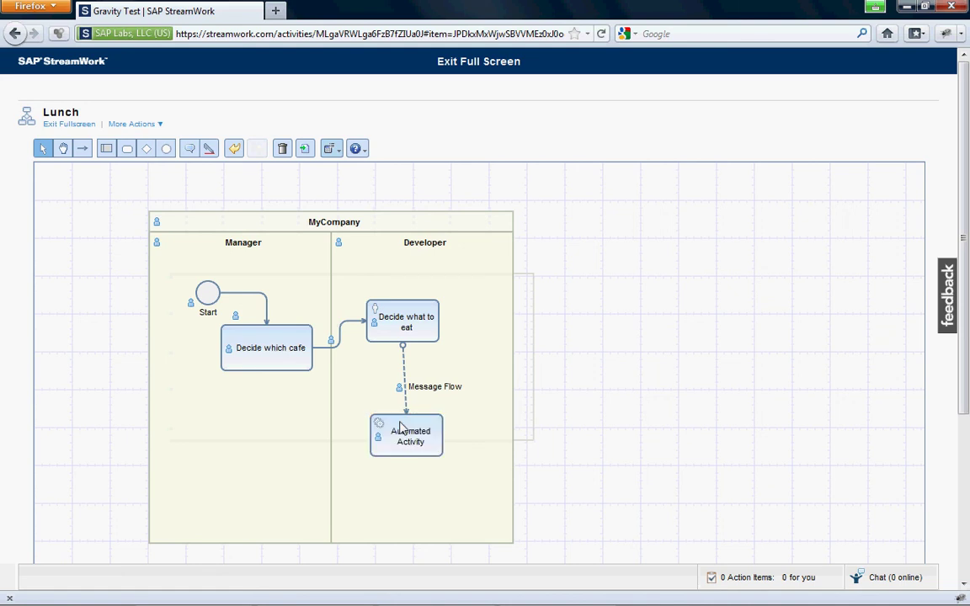
Step: Change the automated activity's type to Human and move it slightly lower in the Developer lane
mouse_move(404, 425)
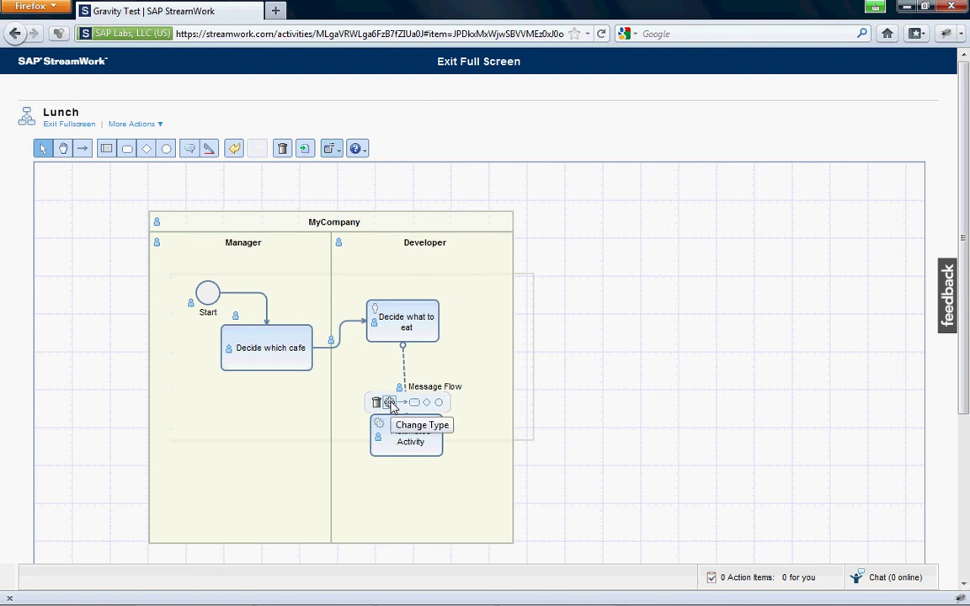
click(389, 404)
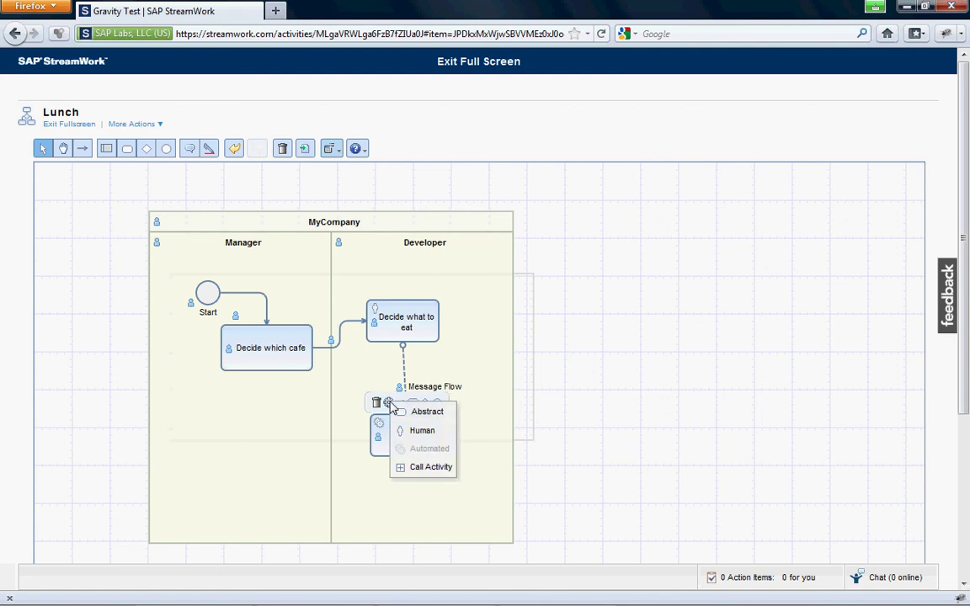
click(423, 432)
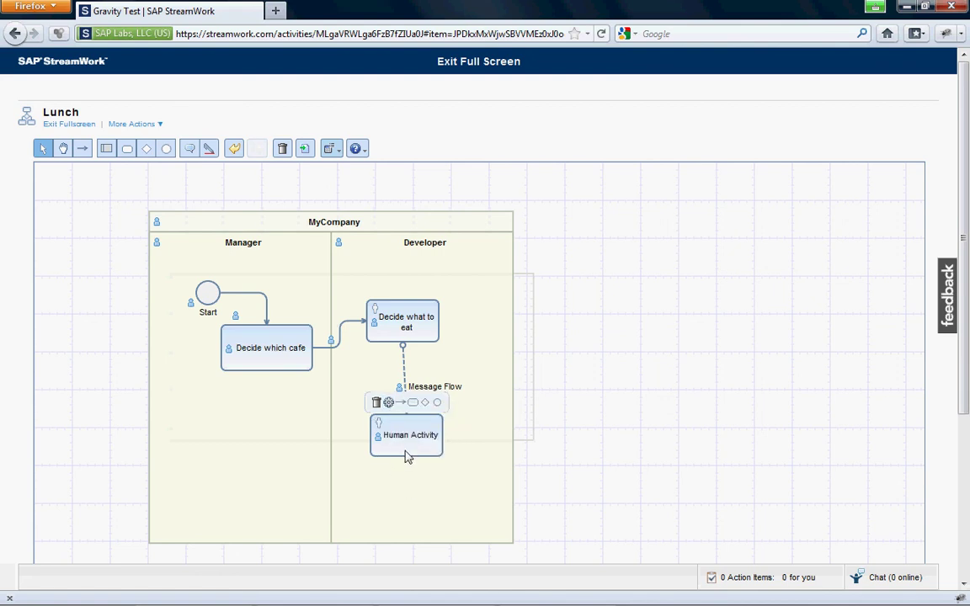
click(405, 452)
drag(405, 452, 406, 466)
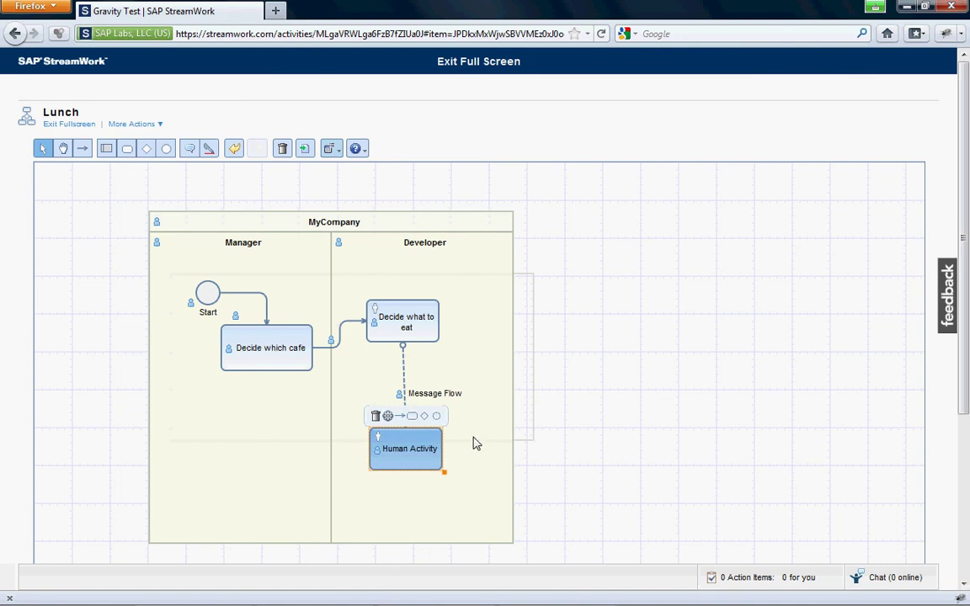
Step: Add a second pool beside the MyCompany pool and name it "Joe's Cafe"
click(107, 152)
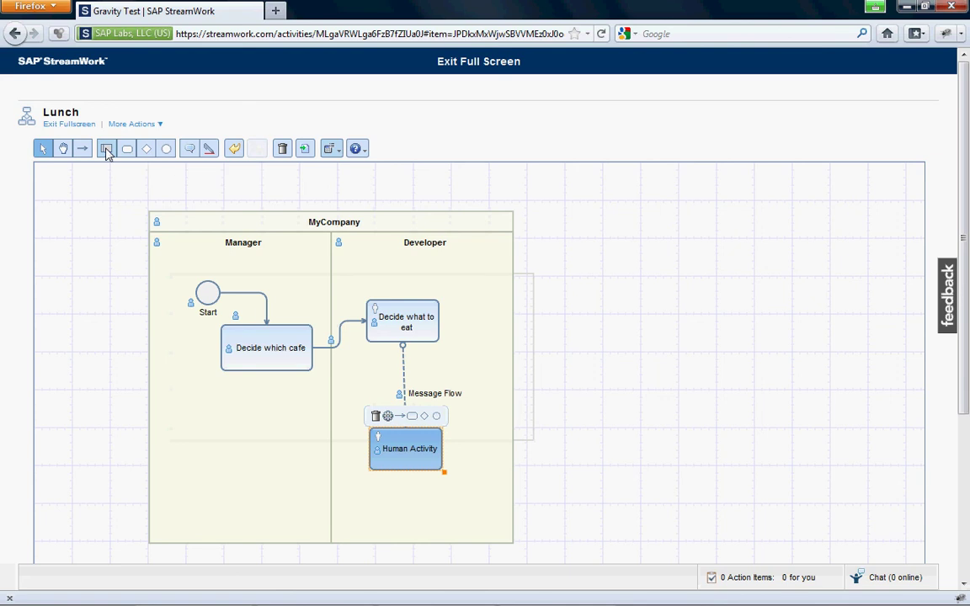
click(652, 282)
double_click(754, 297)
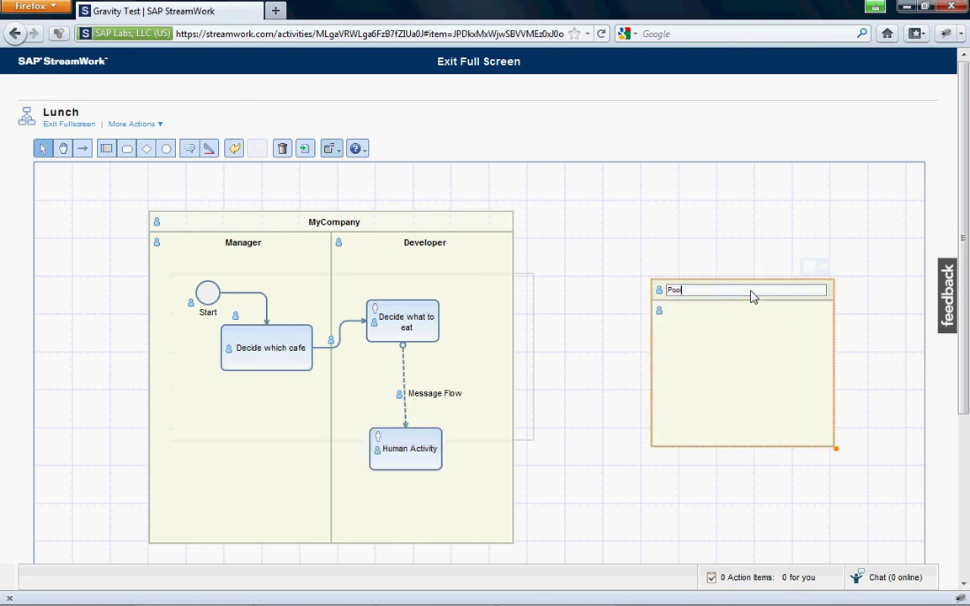
drag(657, 293, 665, 288)
text(Joe's Cafe)
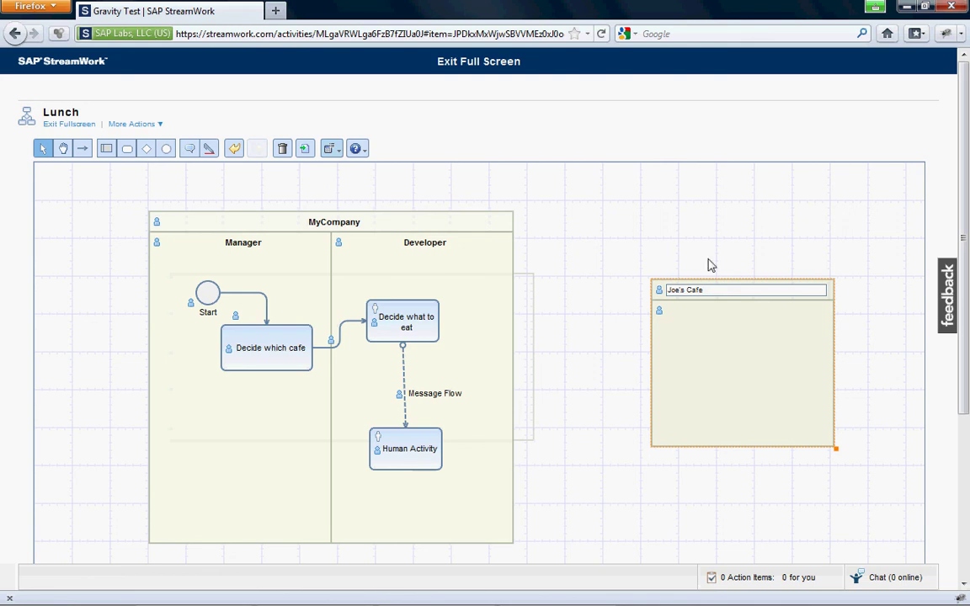
click(710, 265)
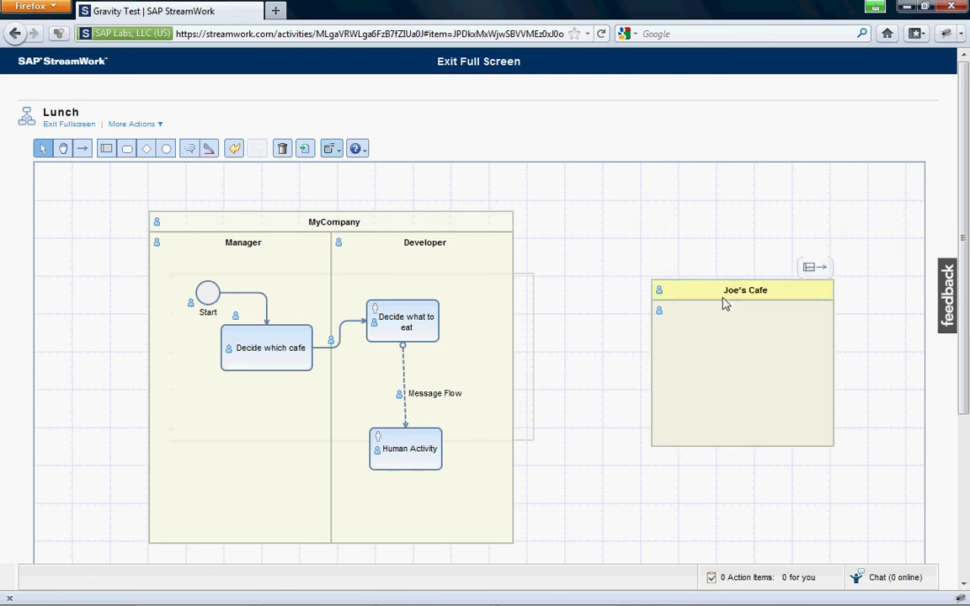
Step: Add another lane to the Joe's Cafe pool and move the pool up next to the MyCompany pool
click(811, 270)
drag(810, 284, 706, 236)
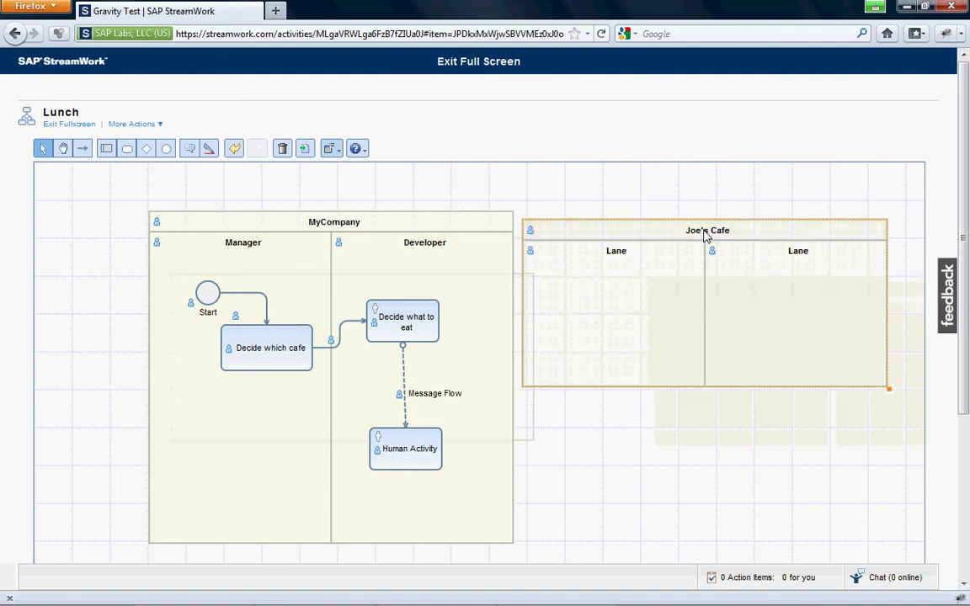
Step: Name the first lane of the Joe's Cafe pool "Order Clerk" and the second lane "Cook1"
click(615, 260)
double_click(600, 258)
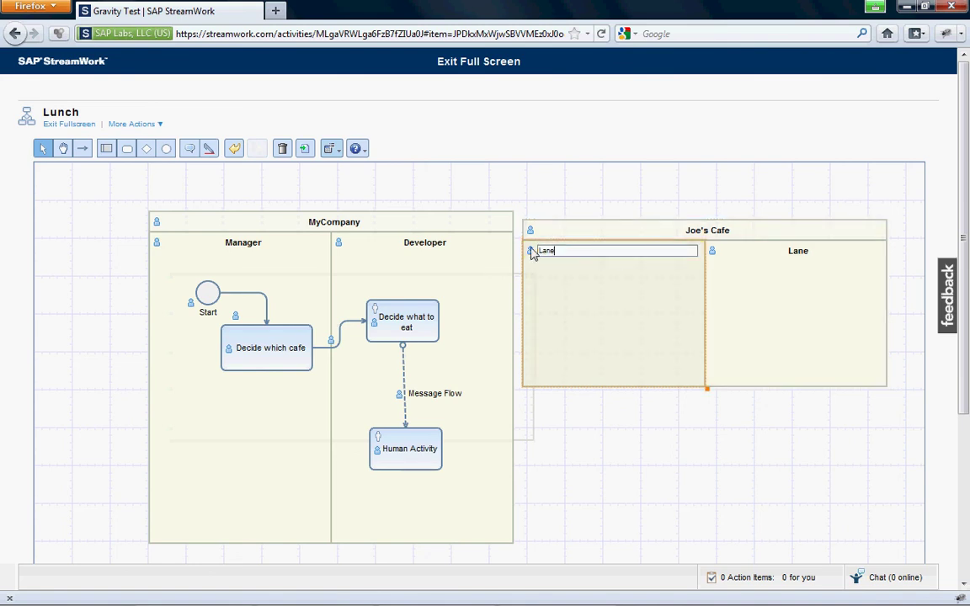
key(ctrl+a)
text(Order C)
key(Return)
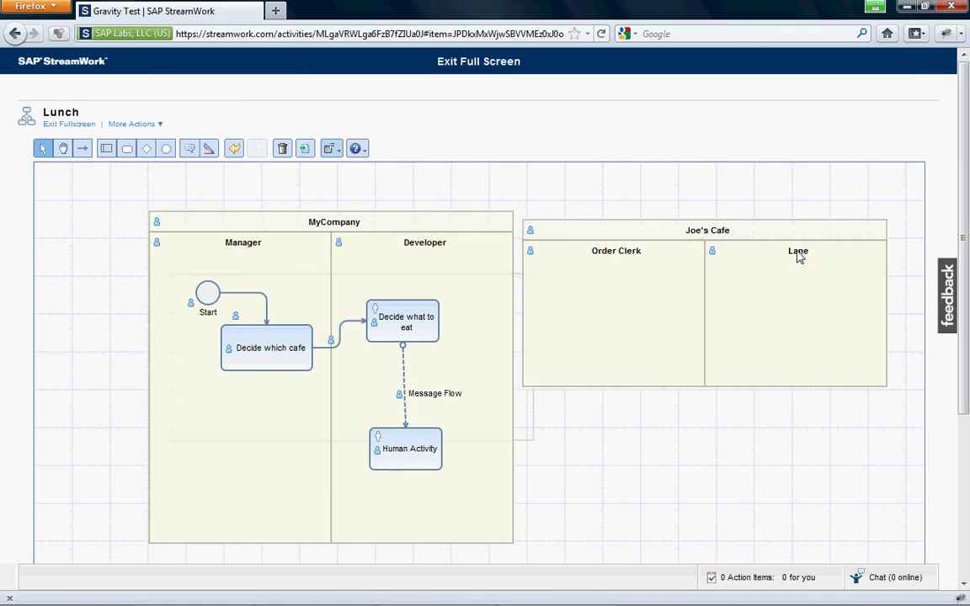
double_click(800, 257)
key(ctrl+a)
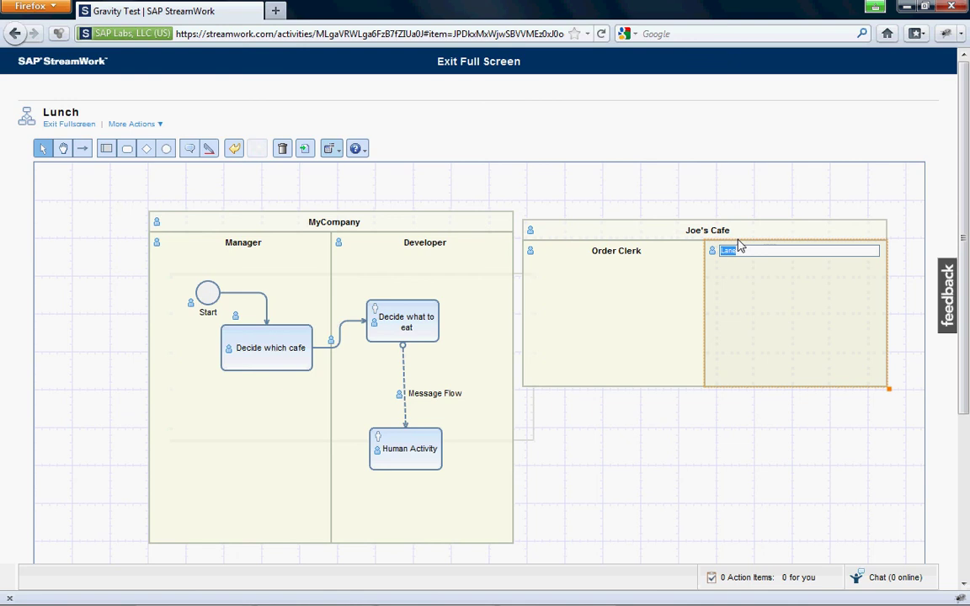
text(Cook1)
key(Return)
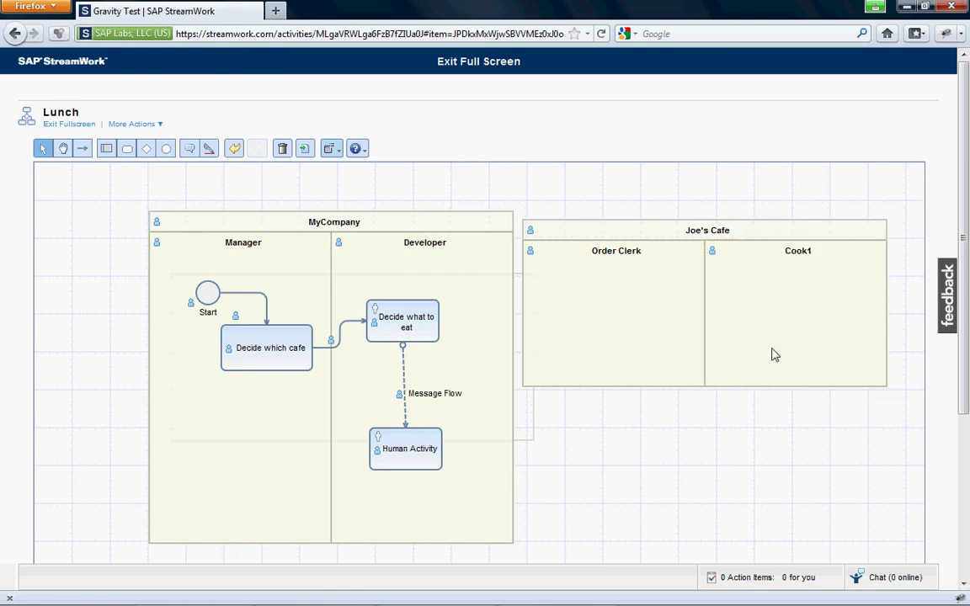
Step: Undo the last lane naming, name the second Joe's Cafe lane "Cook", and move the pool farther away from MyCompany
click(684, 258)
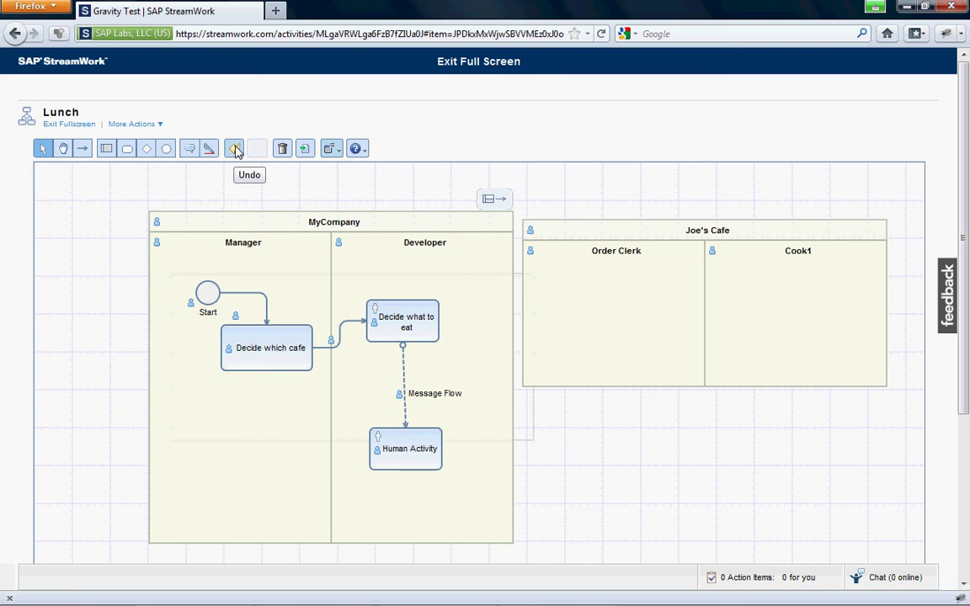
click(236, 151)
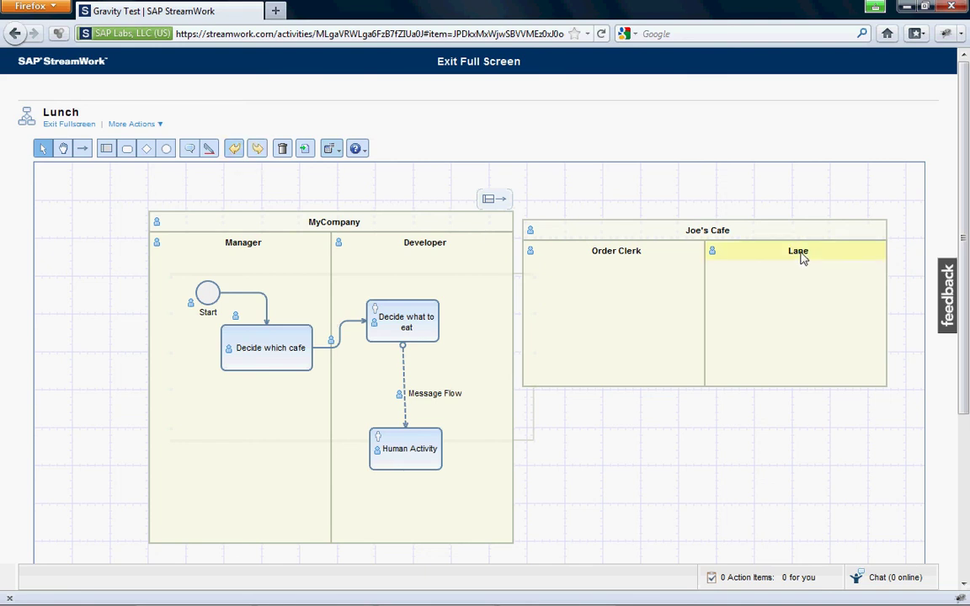
double_click(752, 249)
double_click(719, 251)
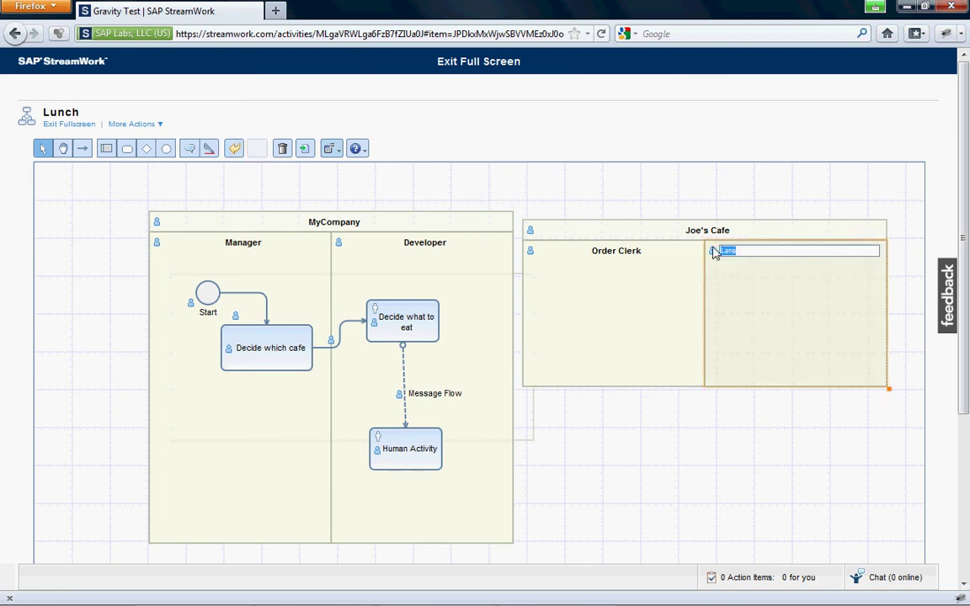
text(Cook)
click(764, 239)
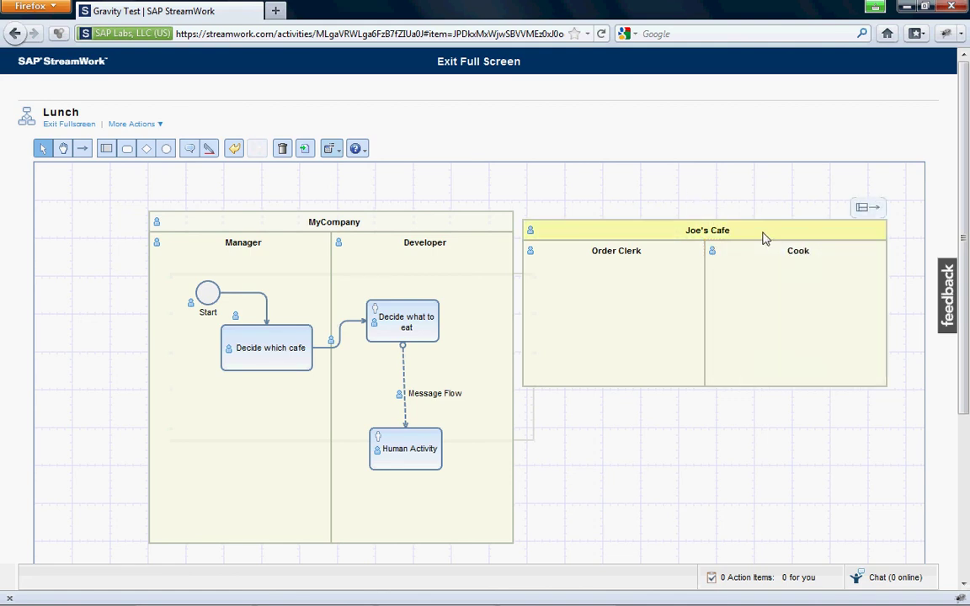
drag(765, 238, 797, 239)
click(680, 449)
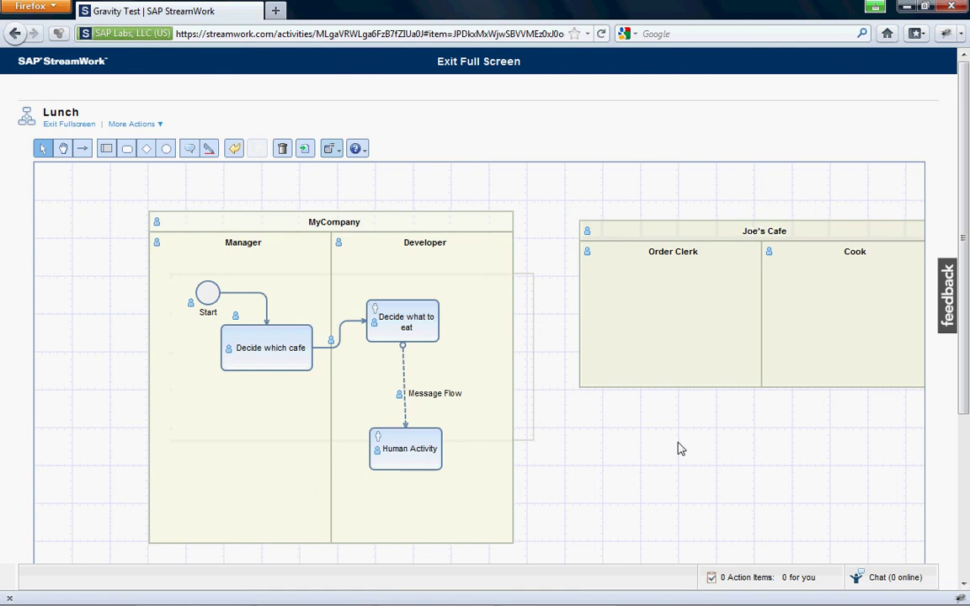
Step: Add a Human activity in the Order Clerk lane, linked from the Developer lane's Human Activity, and shift it toward the lane's centre
click(419, 463)
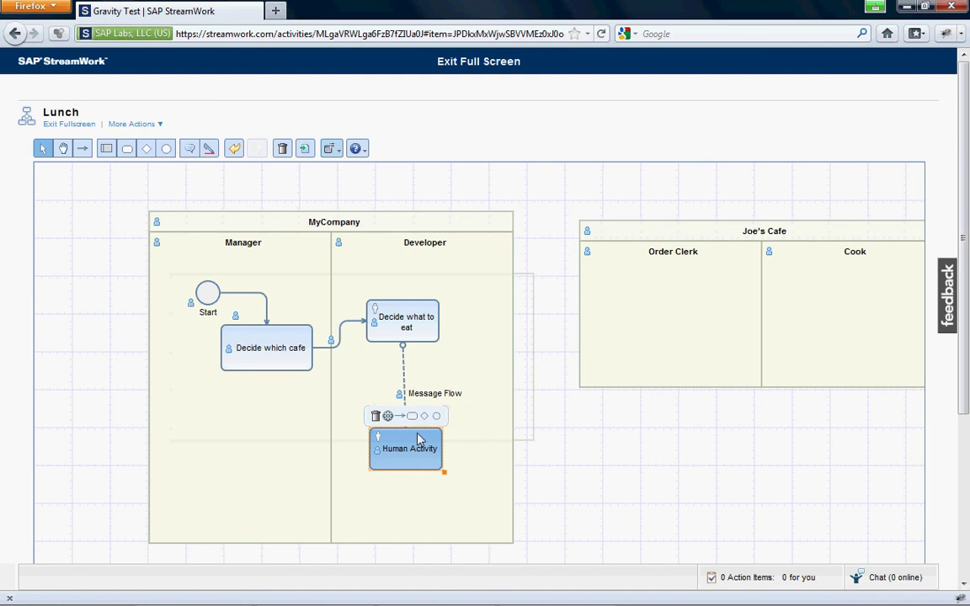
drag(414, 418, 685, 309)
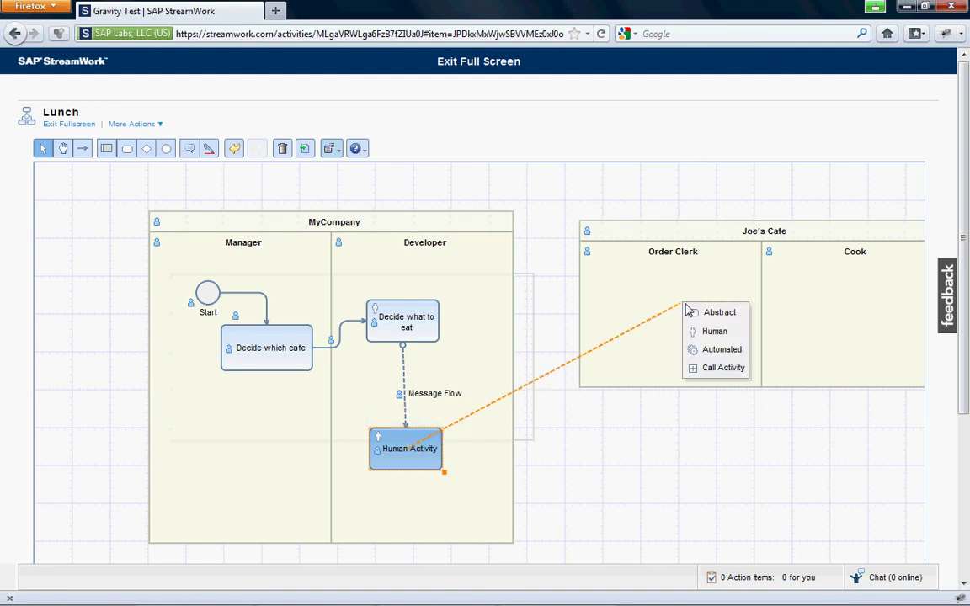
click(718, 334)
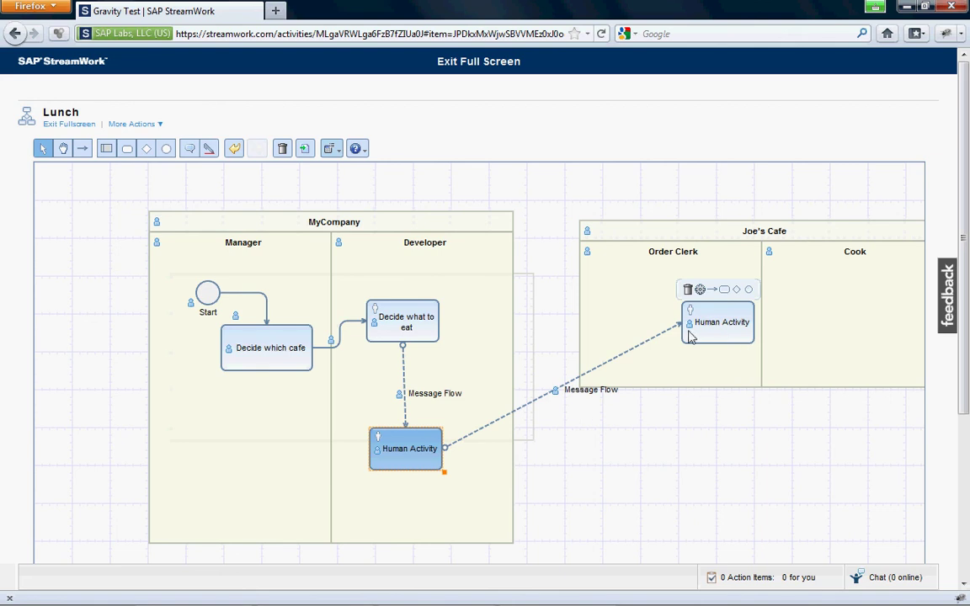
click(726, 335)
drag(746, 321, 708, 320)
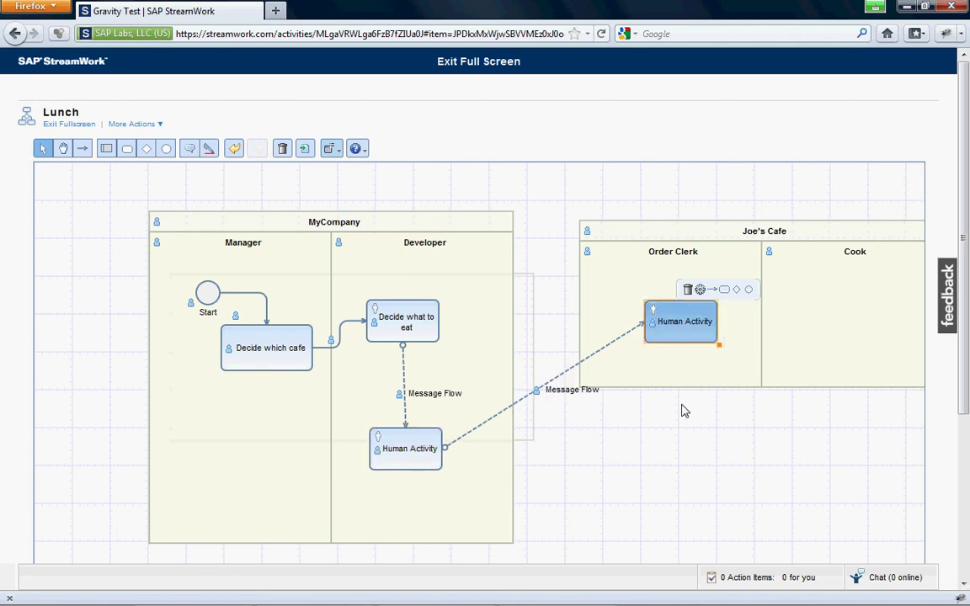
Step: Rename the activity in the Order Clerk lane "Take Order"
double_click(676, 327)
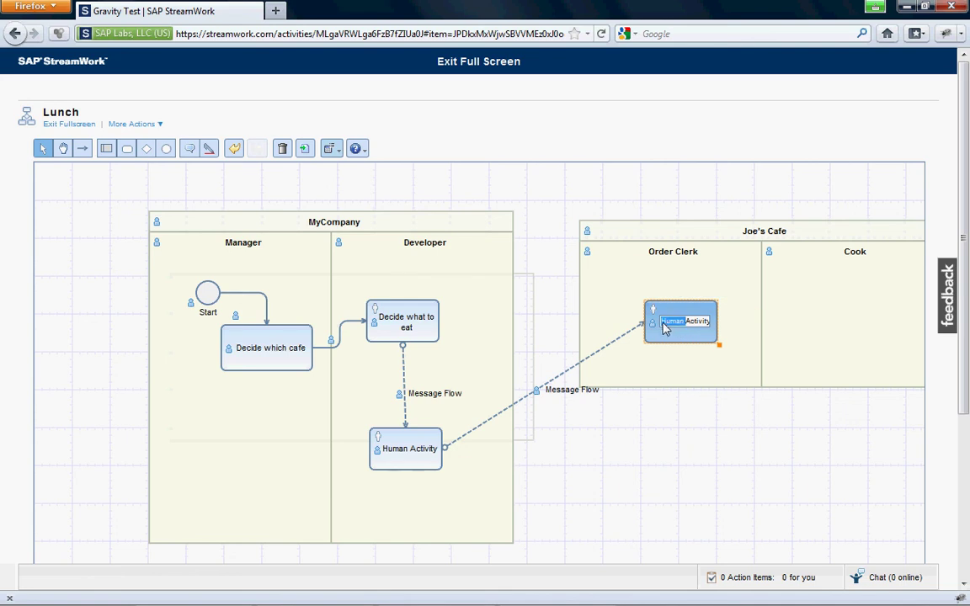
key(ctrl+a)
text(Take Order)
Step: Rename the lower activity in the Developer lane "Call in order"
click(417, 455)
click(404, 453)
double_click(396, 449)
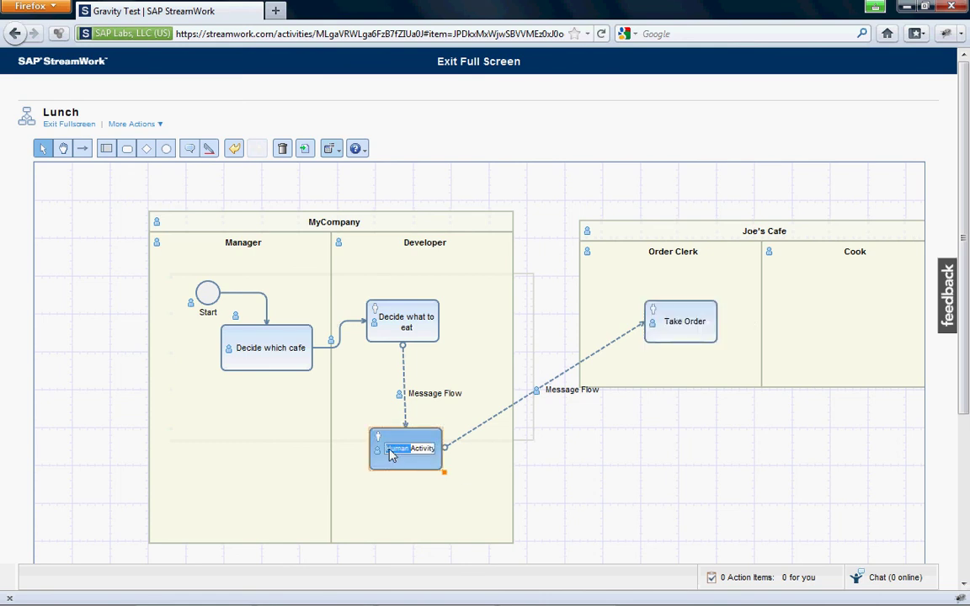
click(389, 453)
drag(388, 450, 469, 439)
text(Call in order)
click(600, 418)
Step: Turn on Validation Markers, examine the markers on the diagram's elements, and turn them off again
click(332, 149)
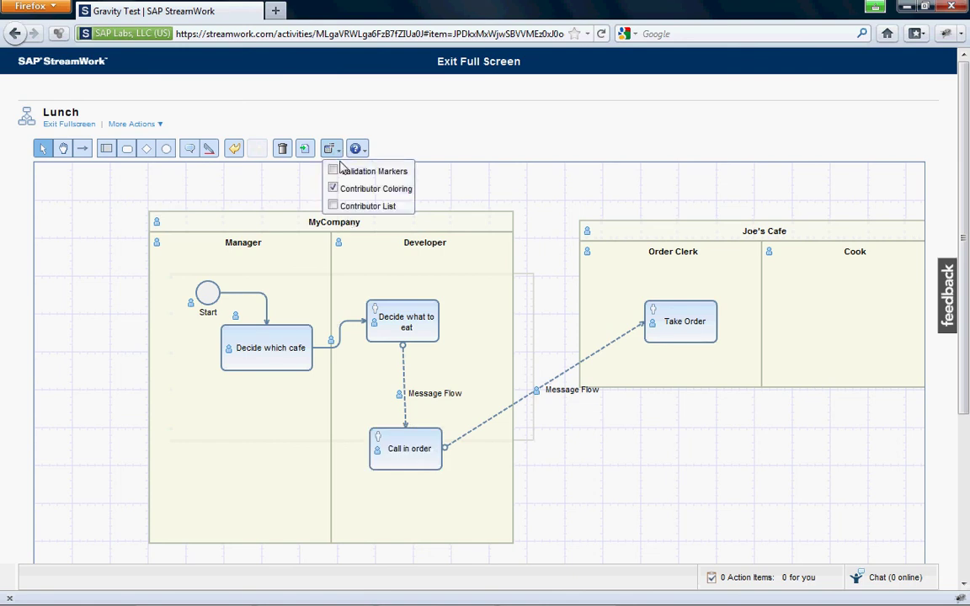
click(335, 172)
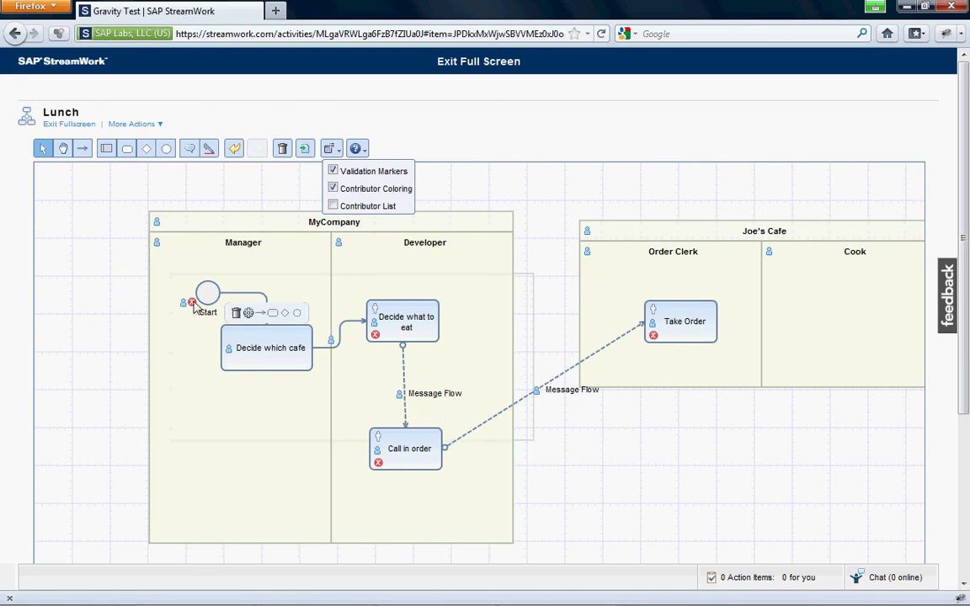
mouse_move(383, 455)
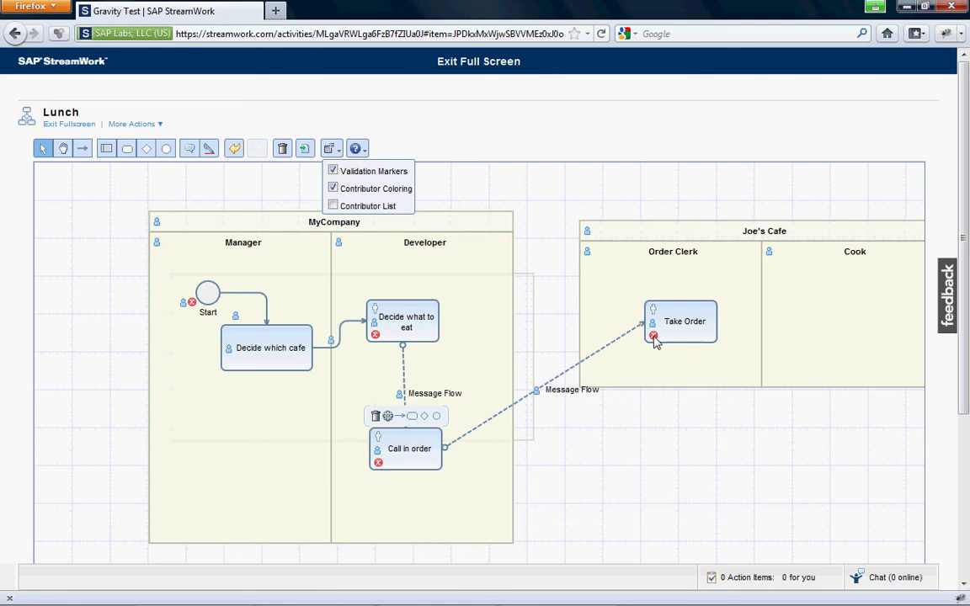
mouse_move(657, 342)
click(335, 170)
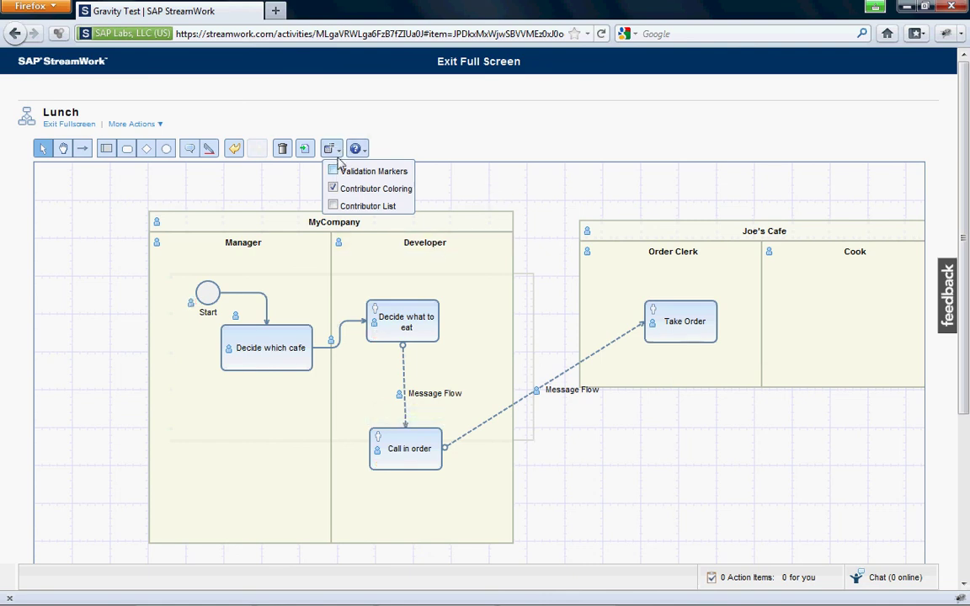
click(341, 157)
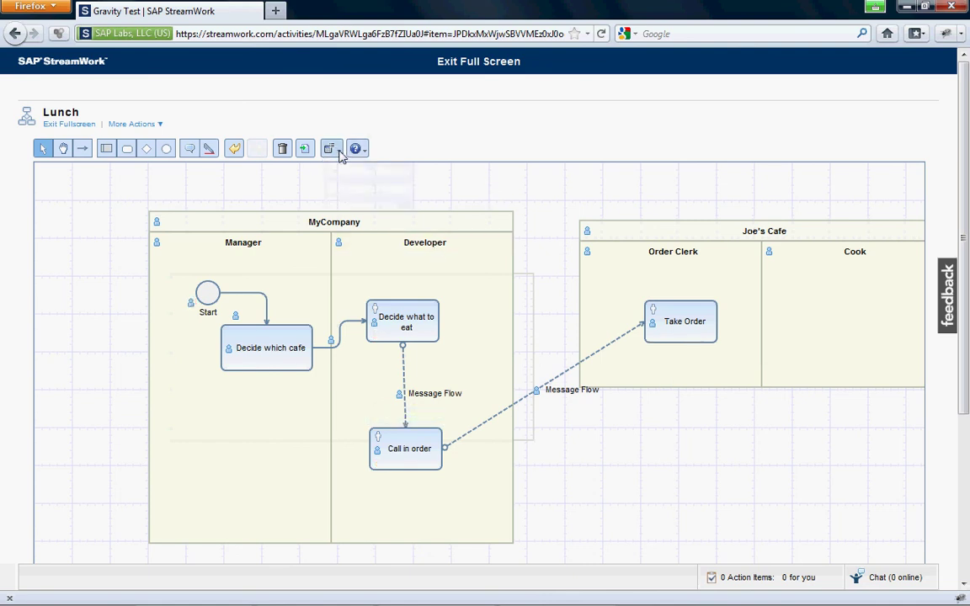
Step: Place a comment note on the empty canvas below the Joe's Cafe pool
click(190, 149)
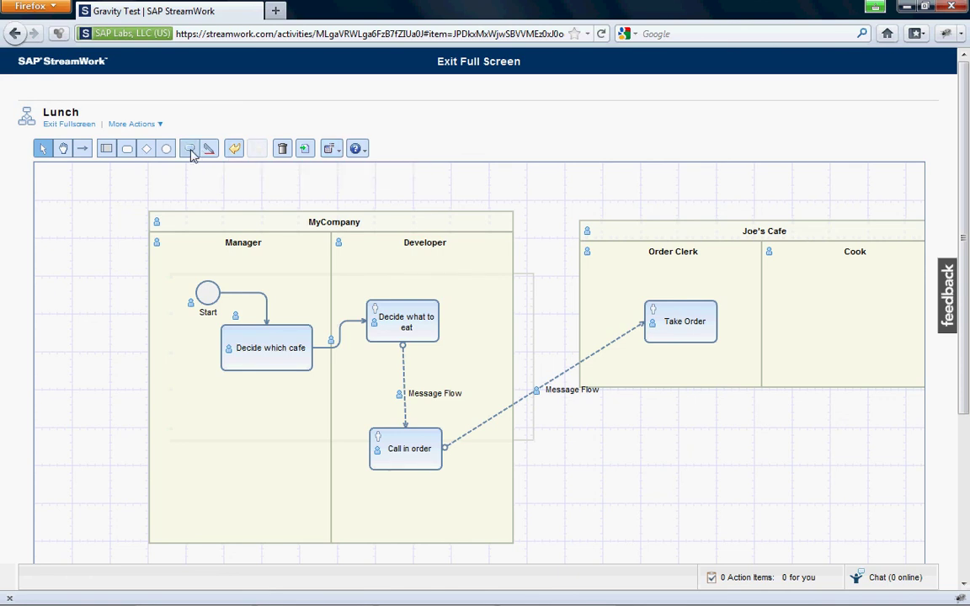
click(665, 490)
drag(666, 490, 744, 519)
click(745, 519)
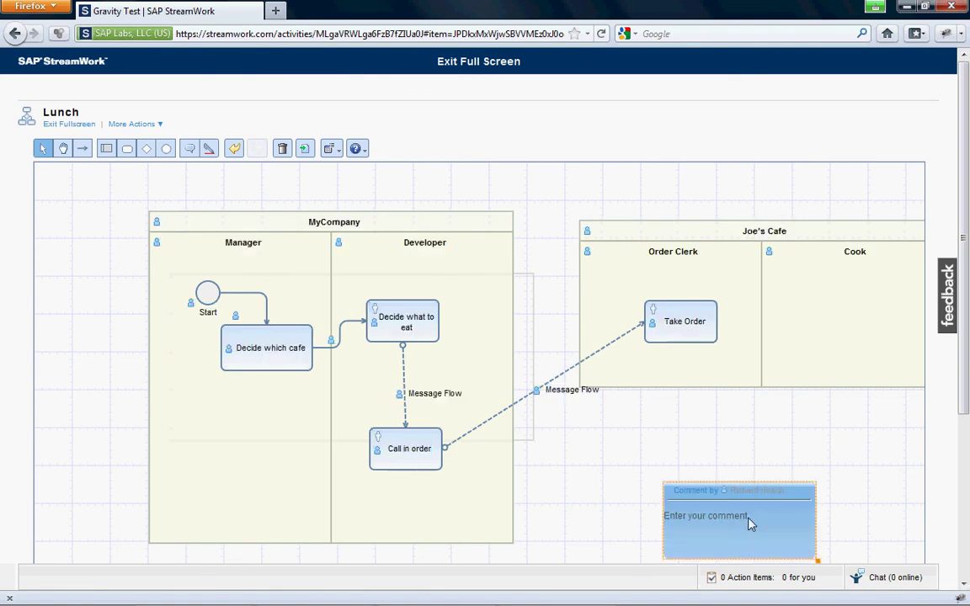
Step: Replace the comment's placeholder text with "I like Mexican food instead"
double_click(732, 523)
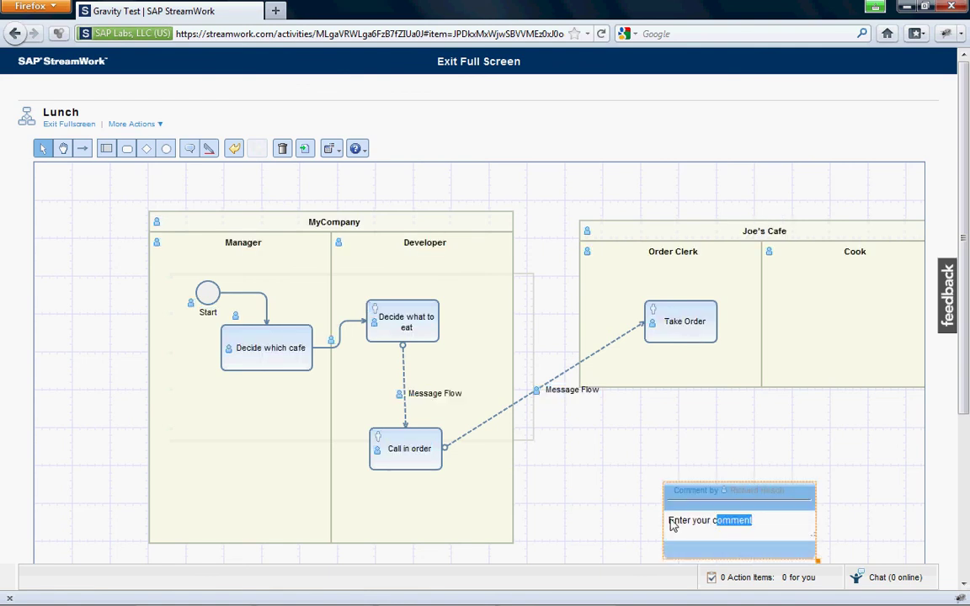
triple_click(723, 522)
text(I liker)
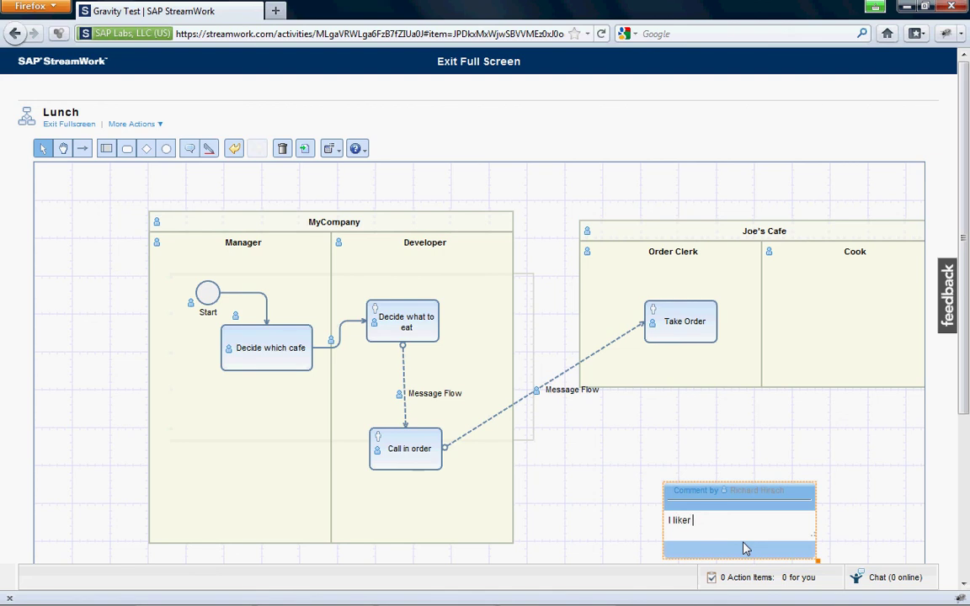
key(BackSpace)
text(Mexican food oinstead)
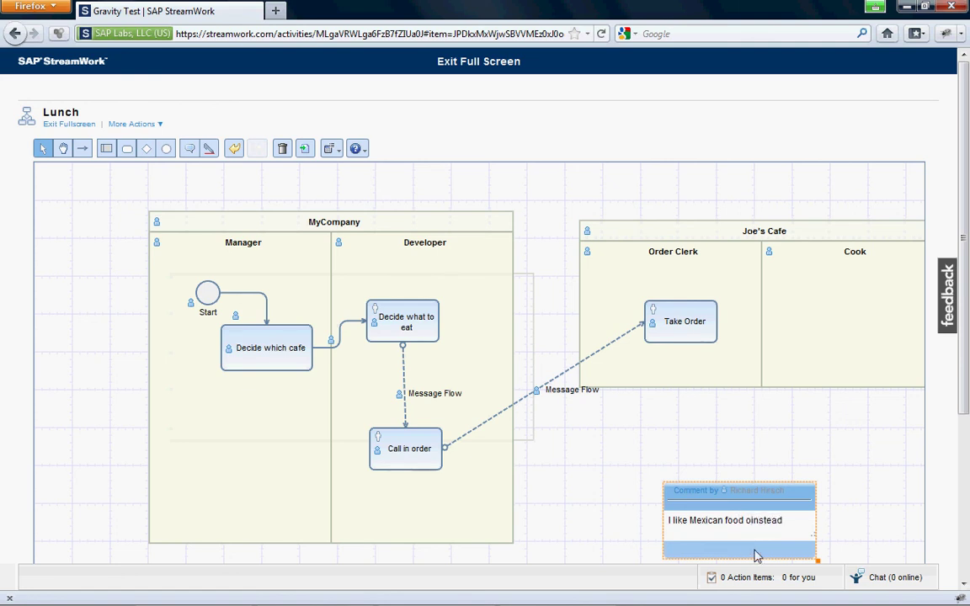
key(Left)
key(Left)
key(Left)
key(Left)
key(Left)
key(Left)
key(BackSpace)
key(BackSpace)
click(634, 488)
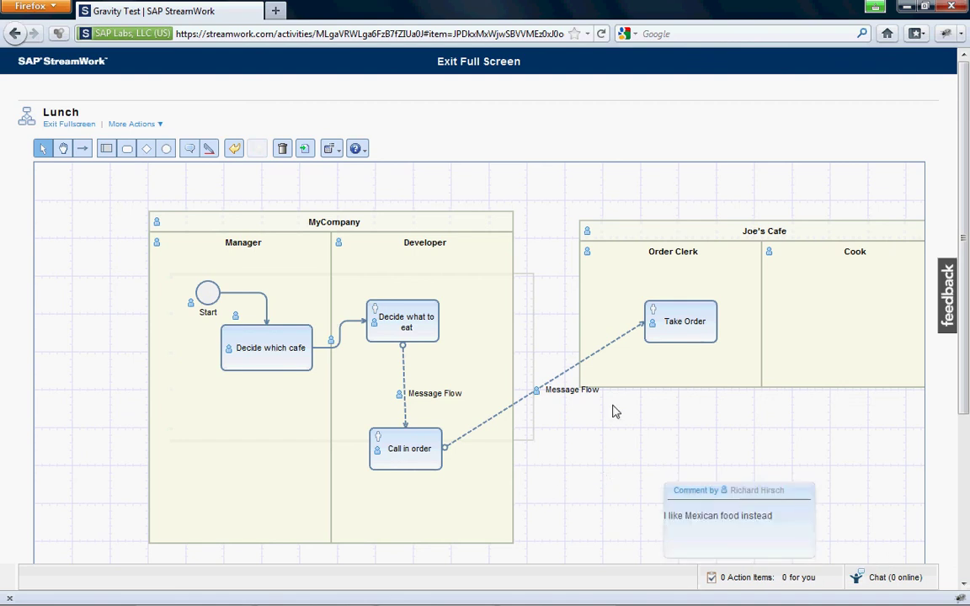
click(684, 251)
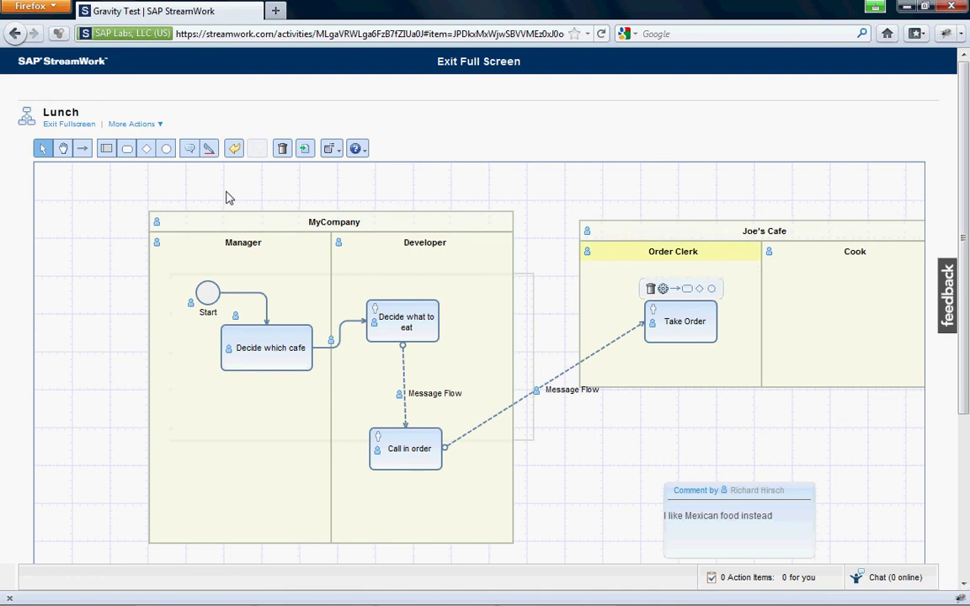
click(824, 189)
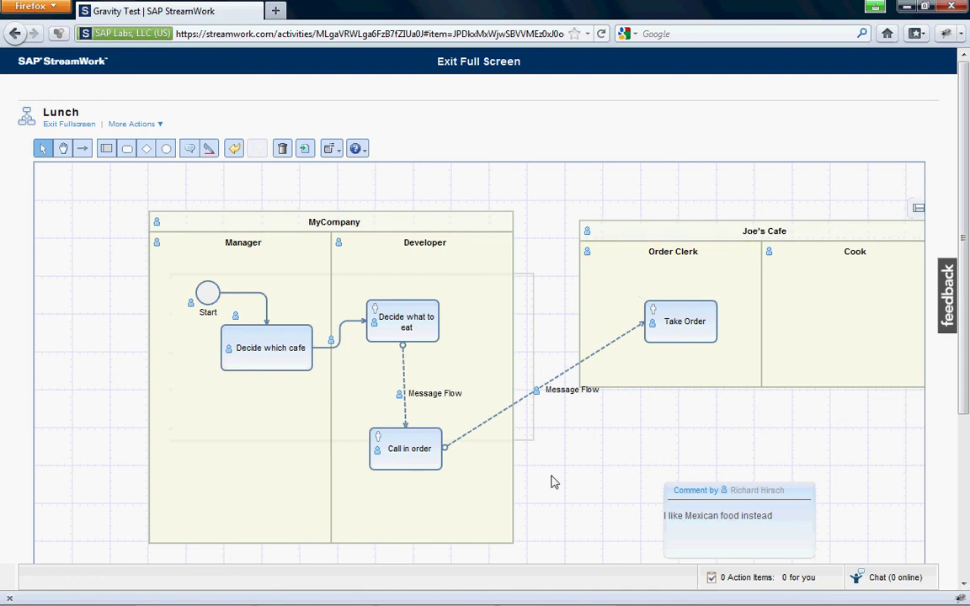
Step: Draw a freehand loop around the Joe's Cafe pool title
click(209, 149)
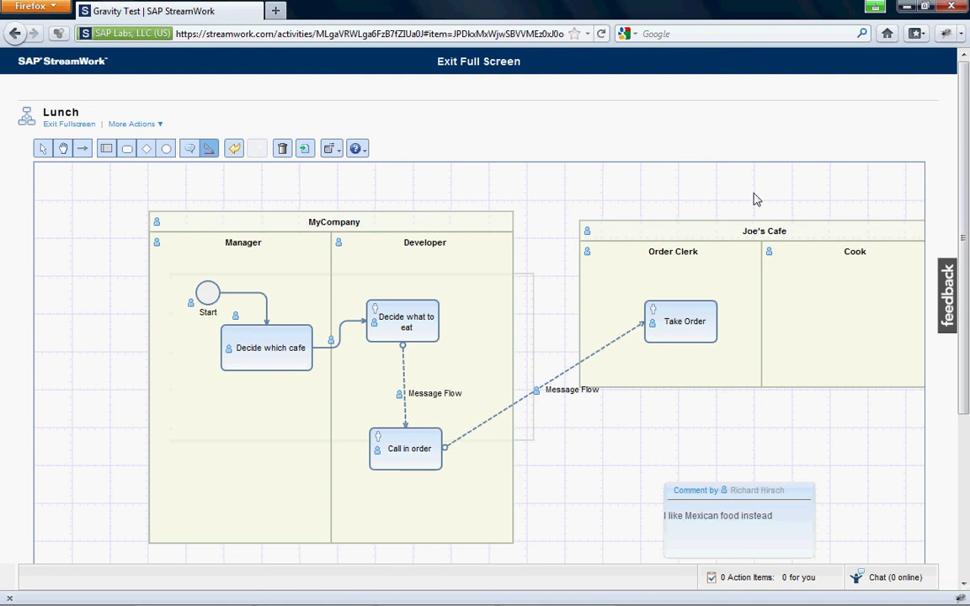
drag(726, 181, 680, 202)
mouse_move(684, 272)
mouse_down()
mouse_move(740, 303)
mouse_move(823, 325)
mouse_move(830, 213)
mouse_move(730, 176)
mouse_up()
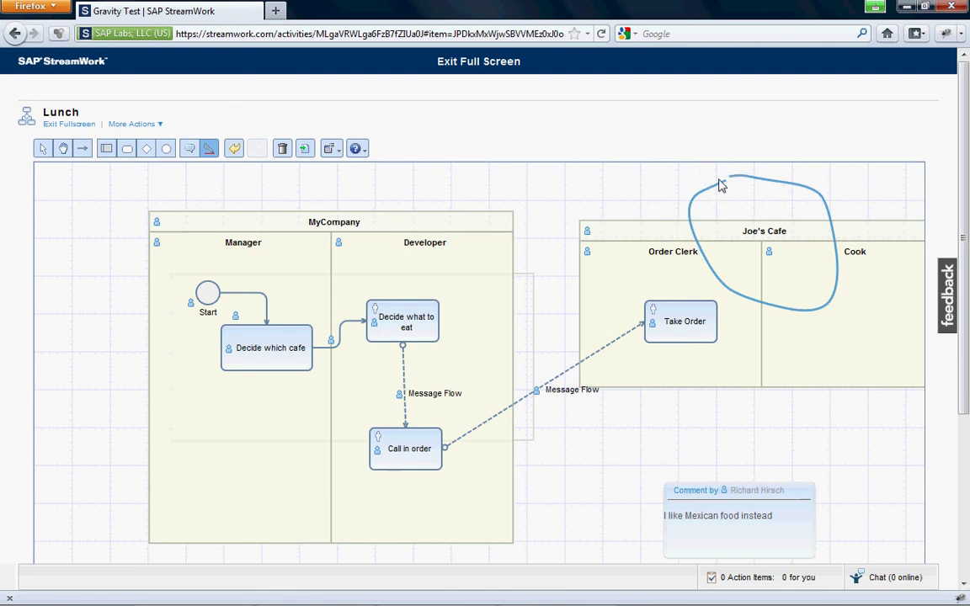
key(Escape)
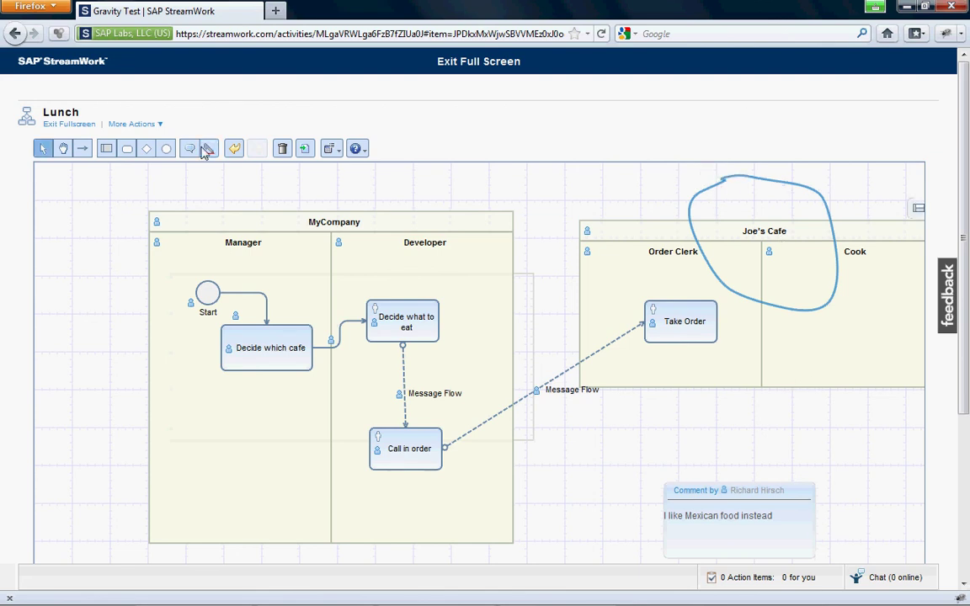